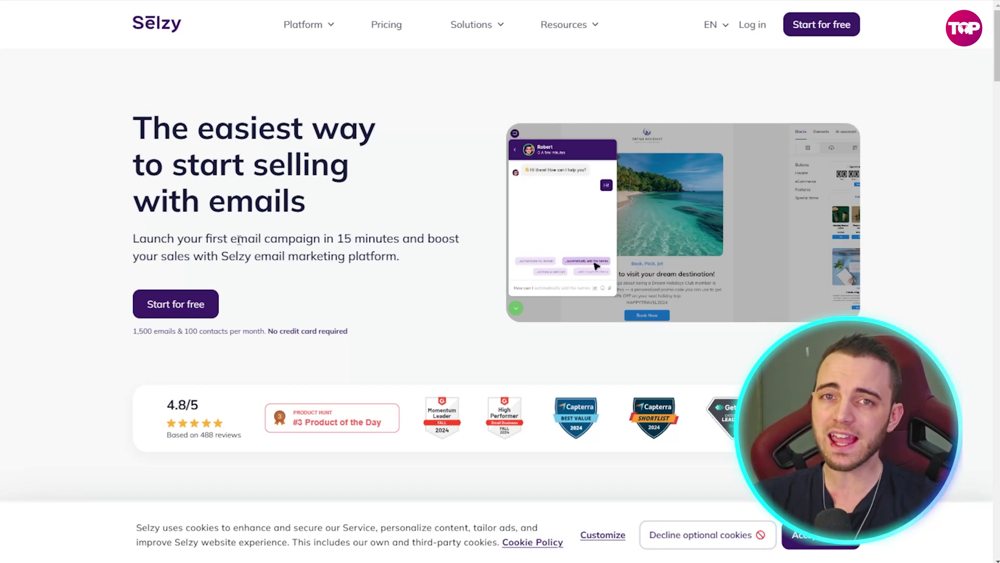
Look through the Selzy homepage, examining the easy start features and the section on sending a first campaign
scroll(239, 240, "down", 3)
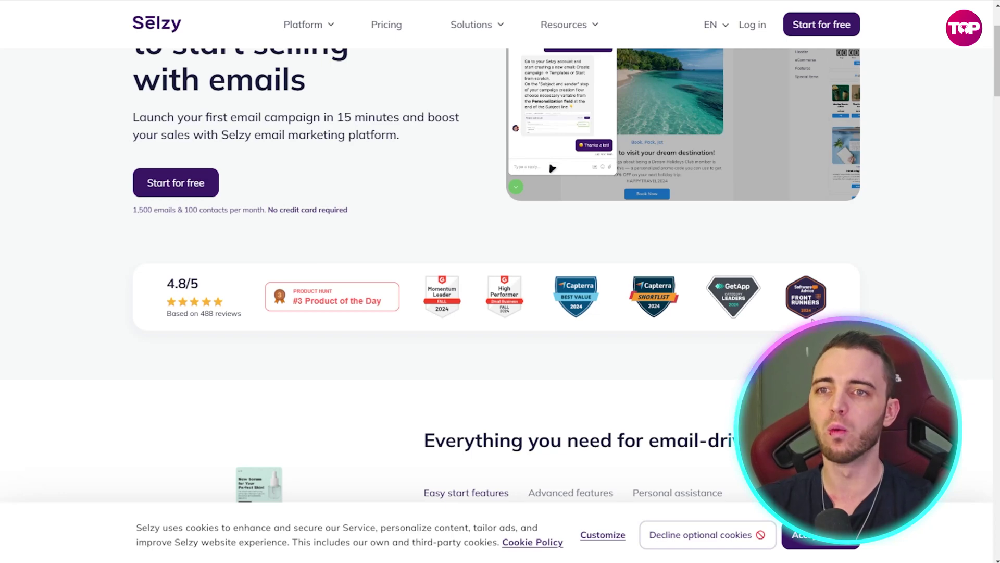
scroll(424, 346, "down", 7)
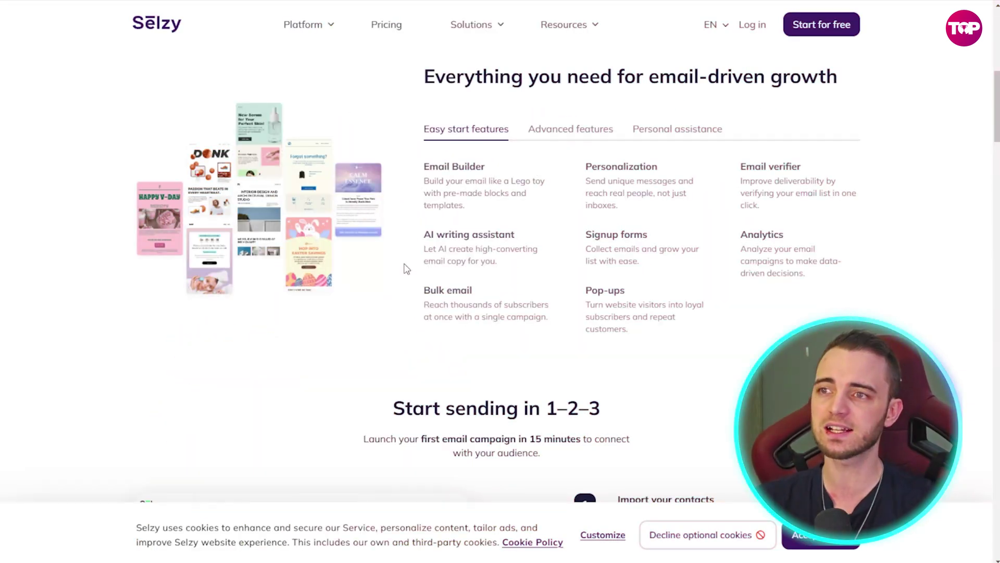
scroll(406, 268, "down", 1)
scroll(406, 268, "up", 1)
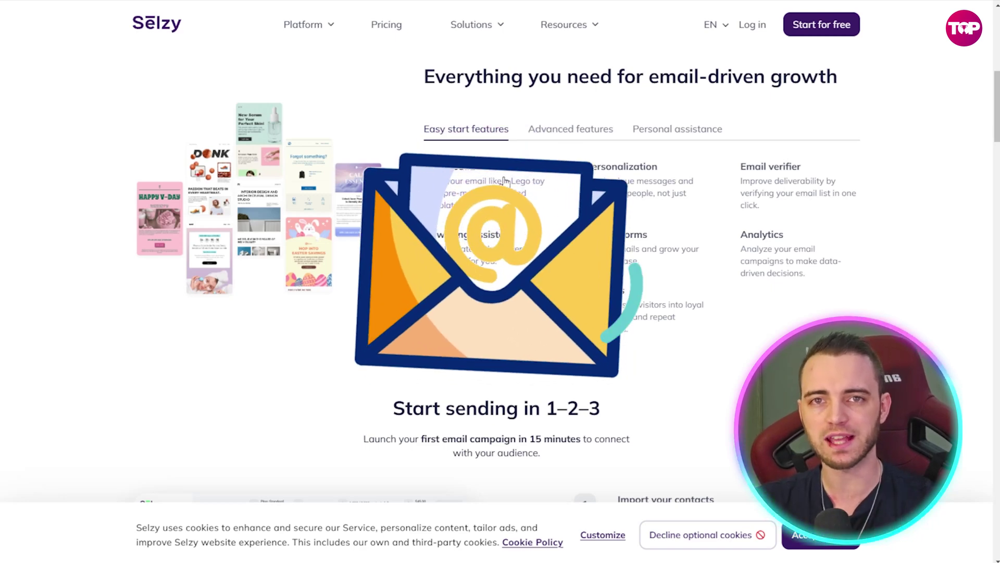
scroll(503, 182, "down", 1)
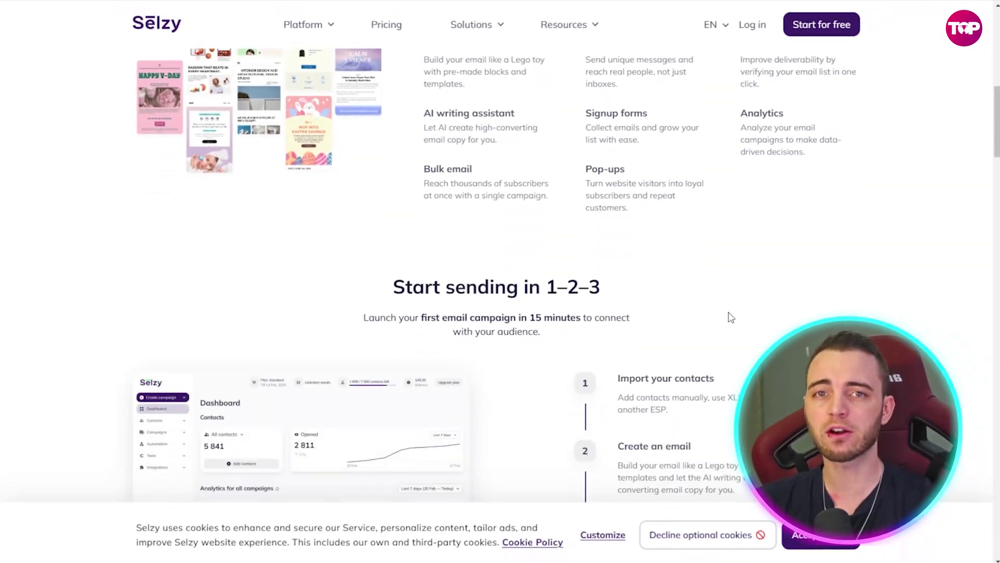
scroll(732, 317, "up", 1)
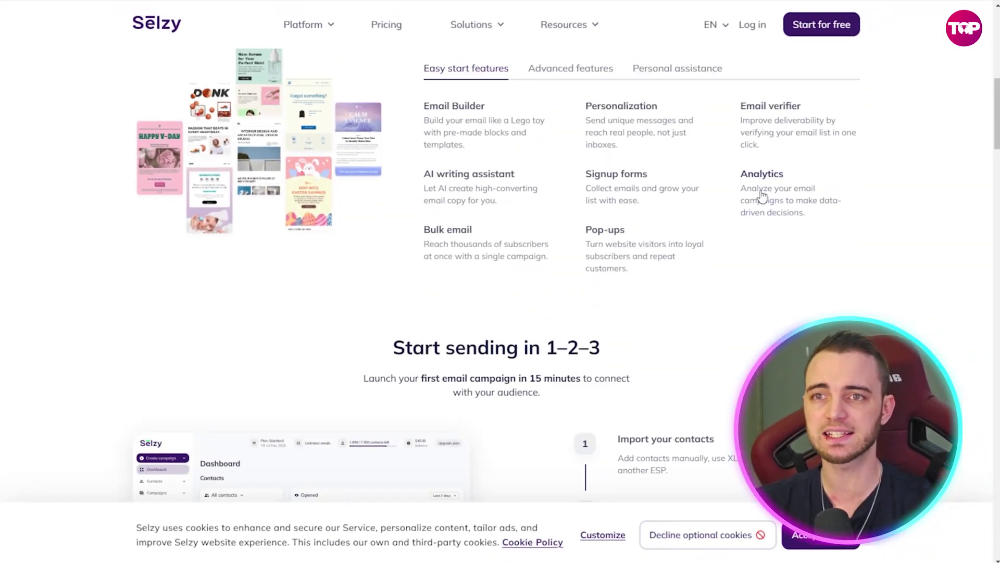
scroll(721, 397, "up", 1)
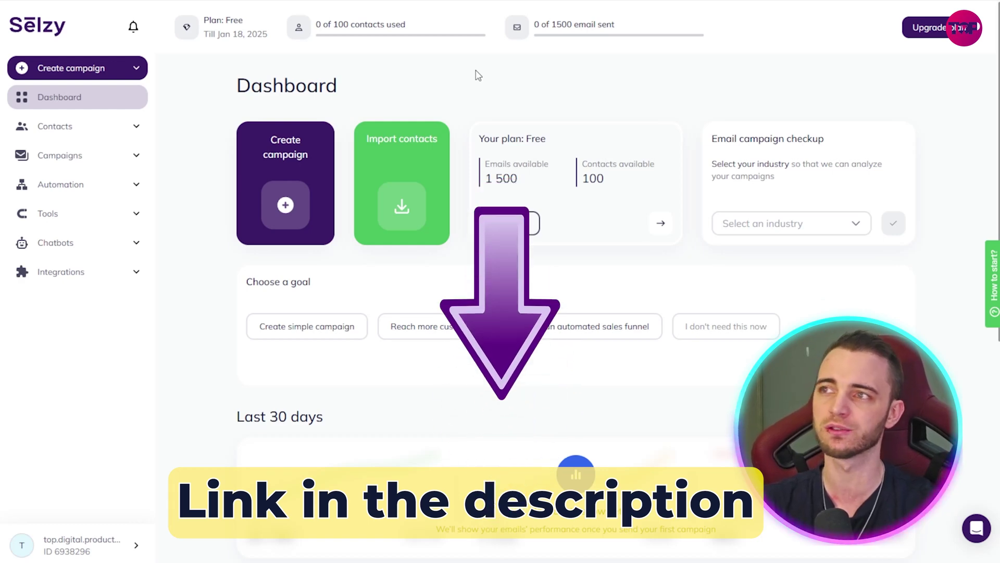
Expand the Automation, Tools and Chatbots sections of the dashboard navigation to review their options
left_click(244, 16)
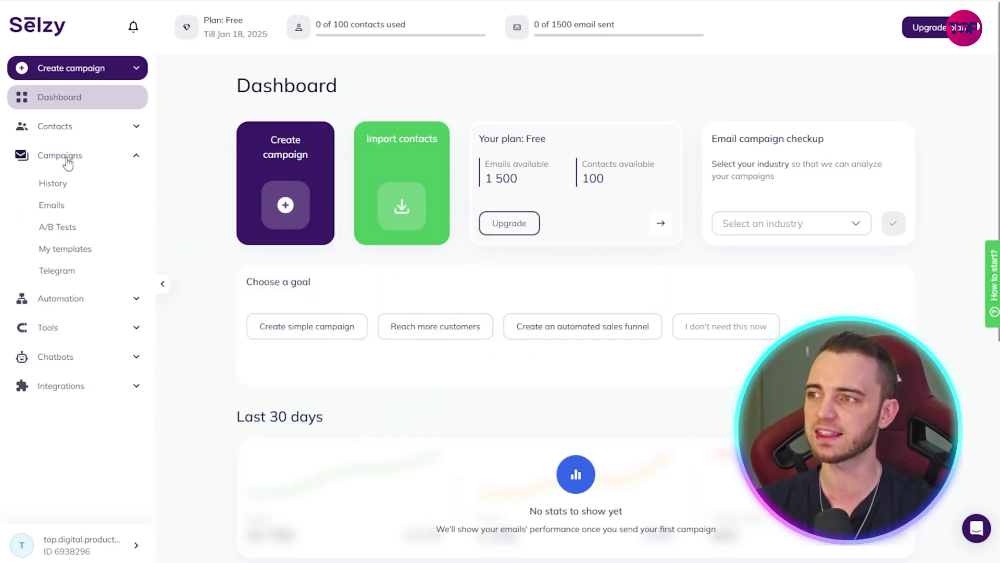
mouse_move(72, 188)
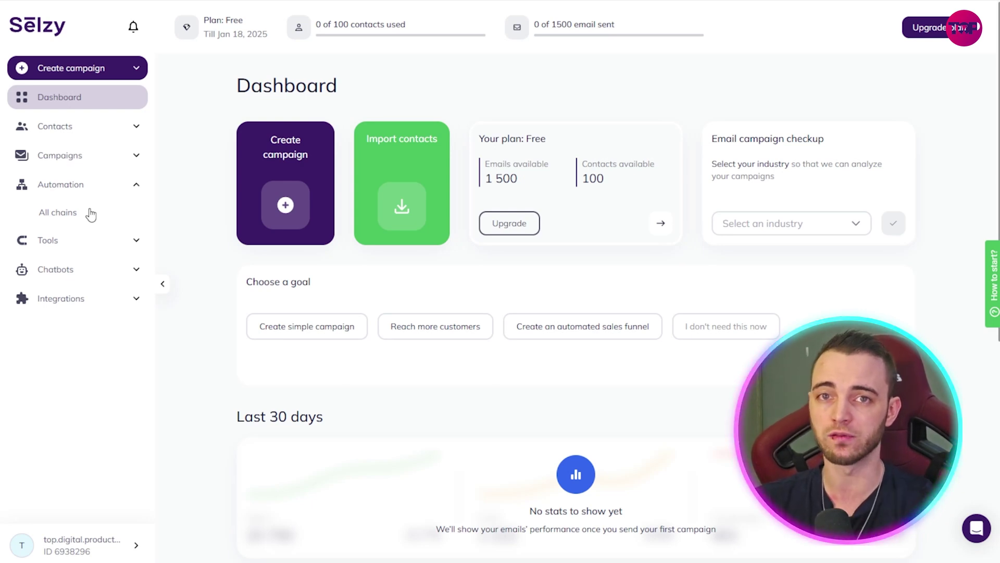
left_click(85, 249)
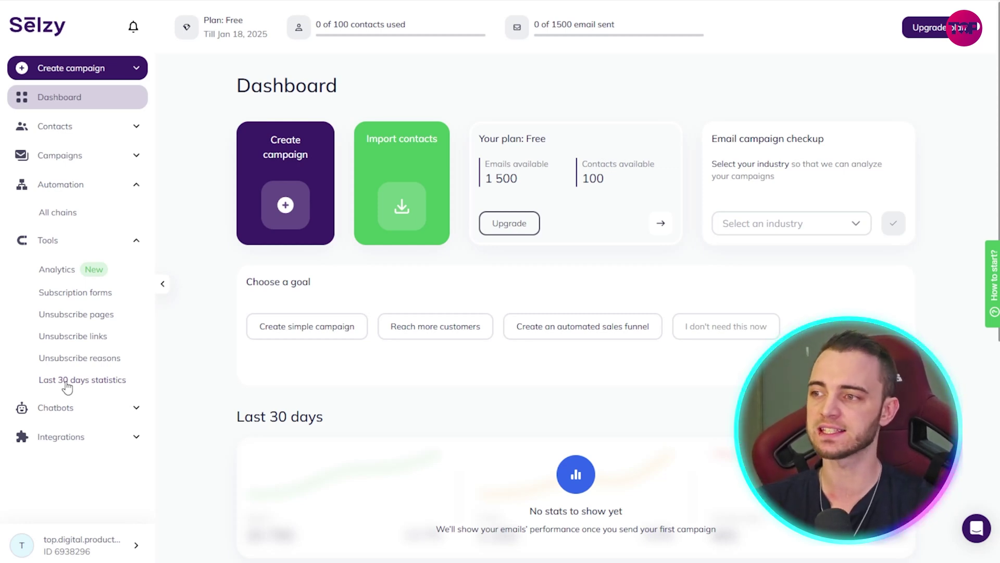
left_click(68, 408)
scroll(62, 266, "down", 1)
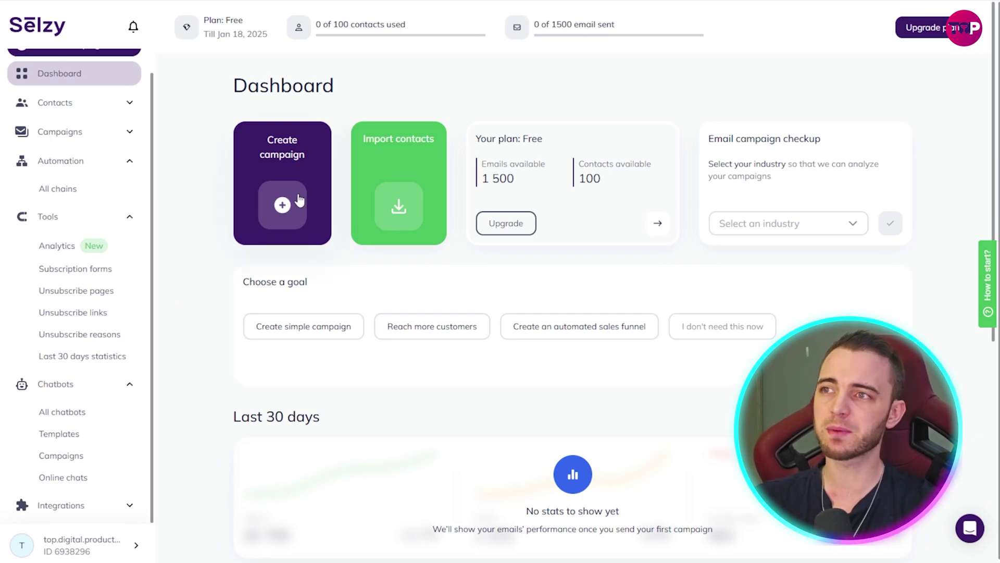
Start a new campaign and look through the gallery of ready-made email design templates
left_click(282, 207)
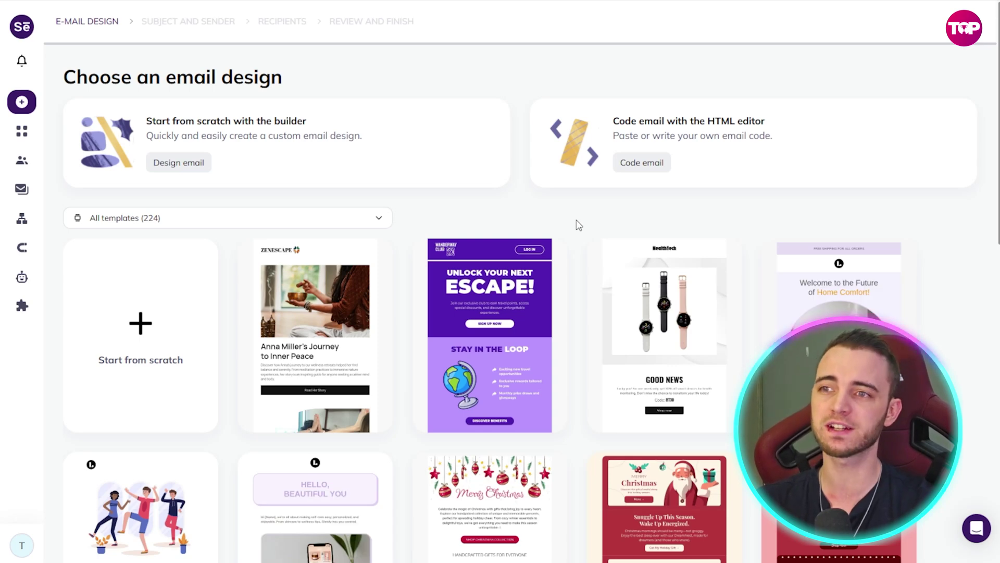
scroll(578, 225, "down", 1)
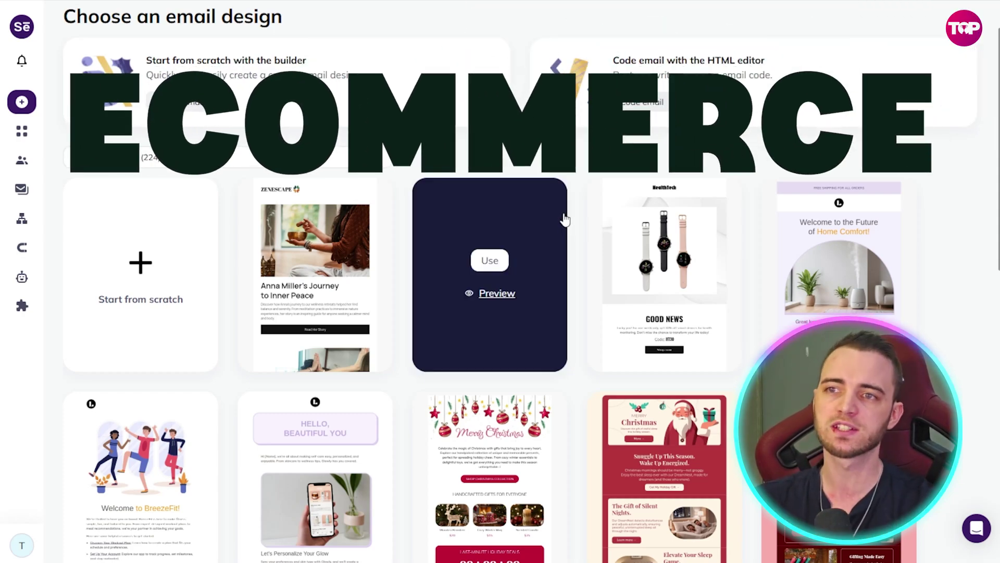
scroll(585, 219, "down", 1)
scroll(585, 219, "down", 1)
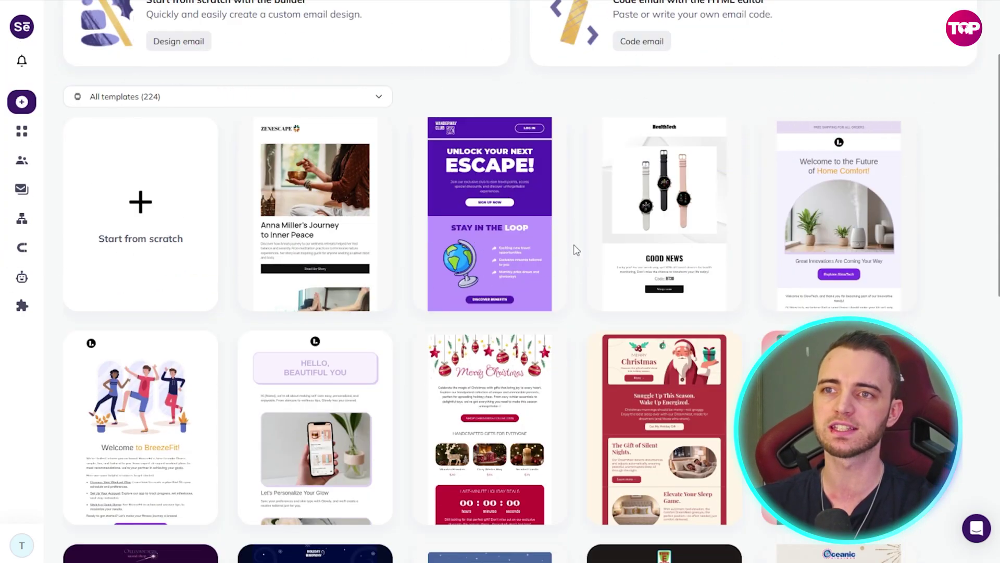
mouse_move(657, 206)
scroll(752, 252, "down", 3)
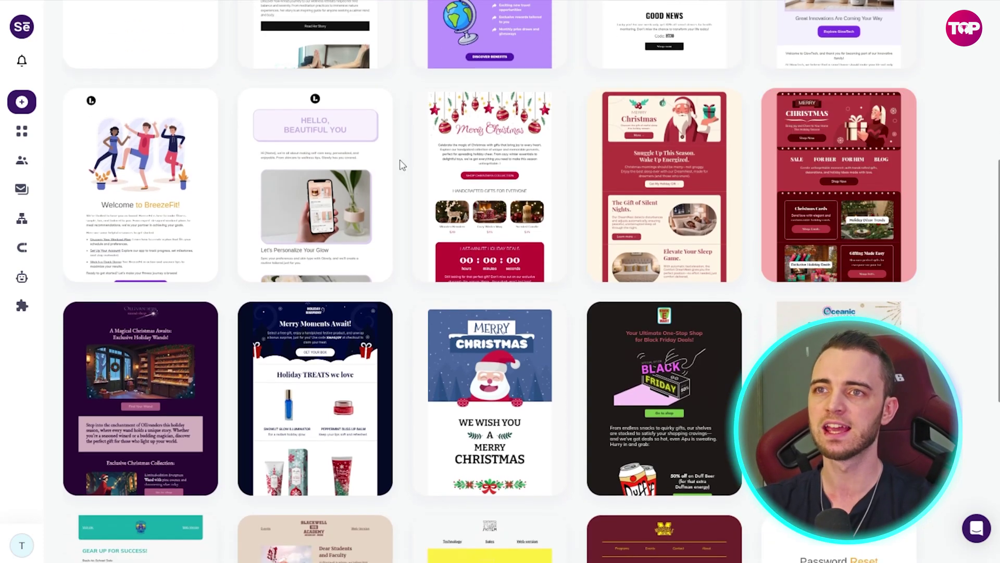
scroll(748, 271, "down", 5)
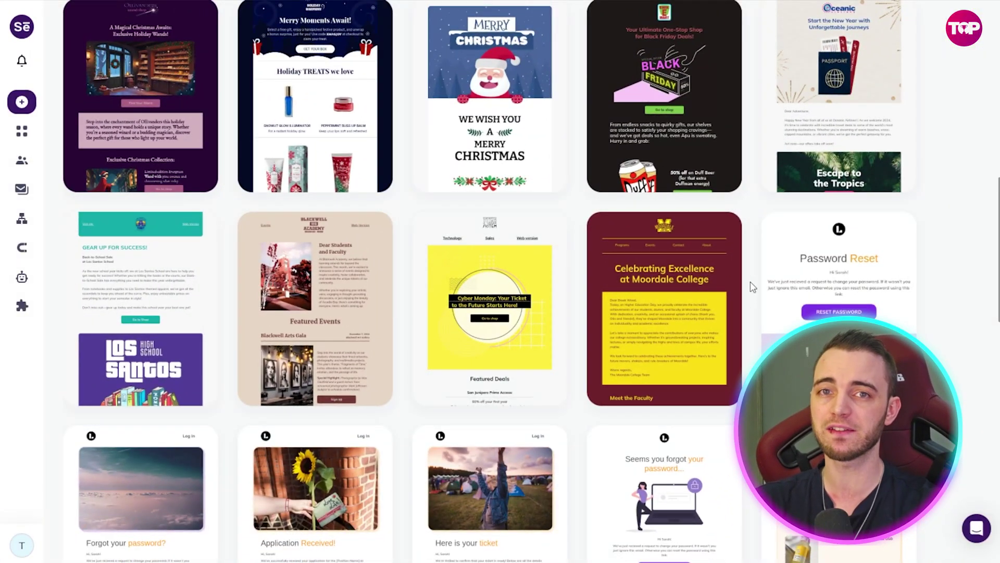
scroll(753, 287, "down", 1)
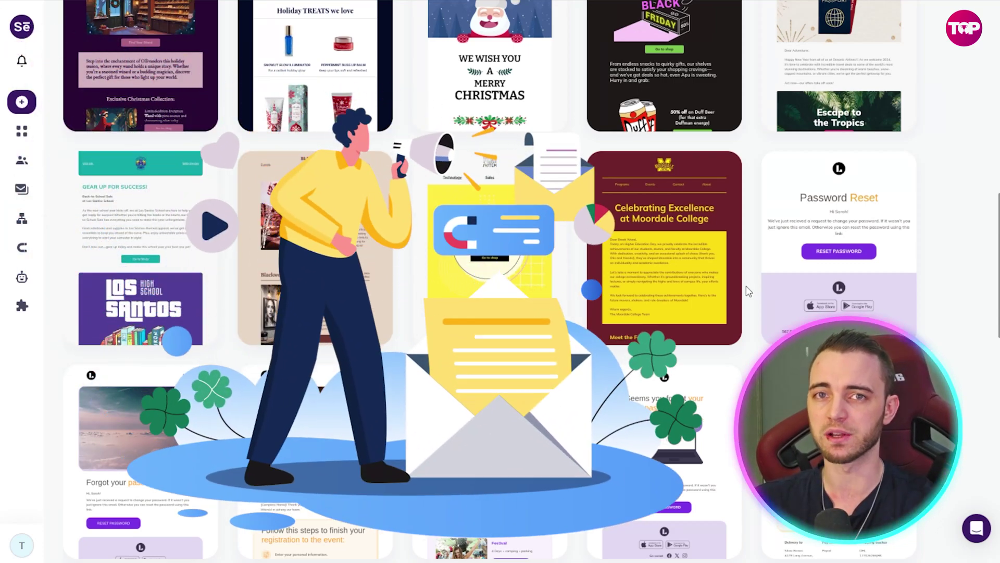
mouse_move(788, 261)
scroll(761, 276, "down", 4)
scroll(757, 276, "down", 1)
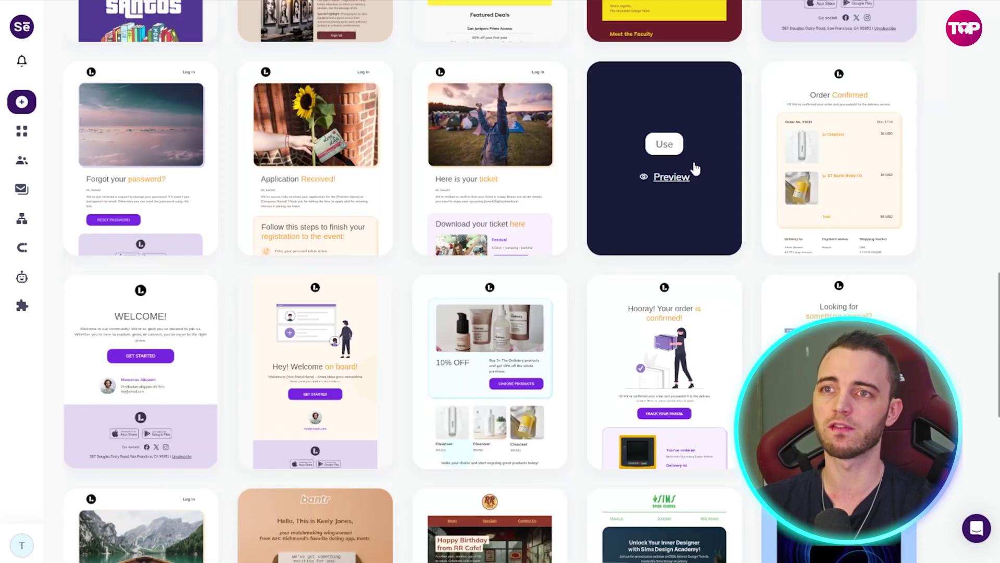
scroll(748, 286, "down", 2)
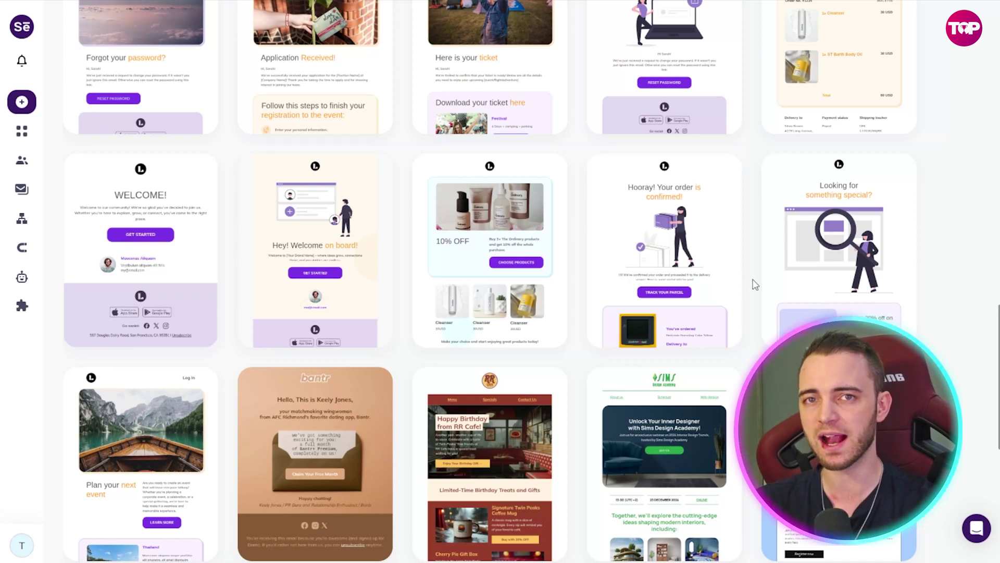
scroll(757, 285, "up", 1)
scroll(753, 286, "down", 10)
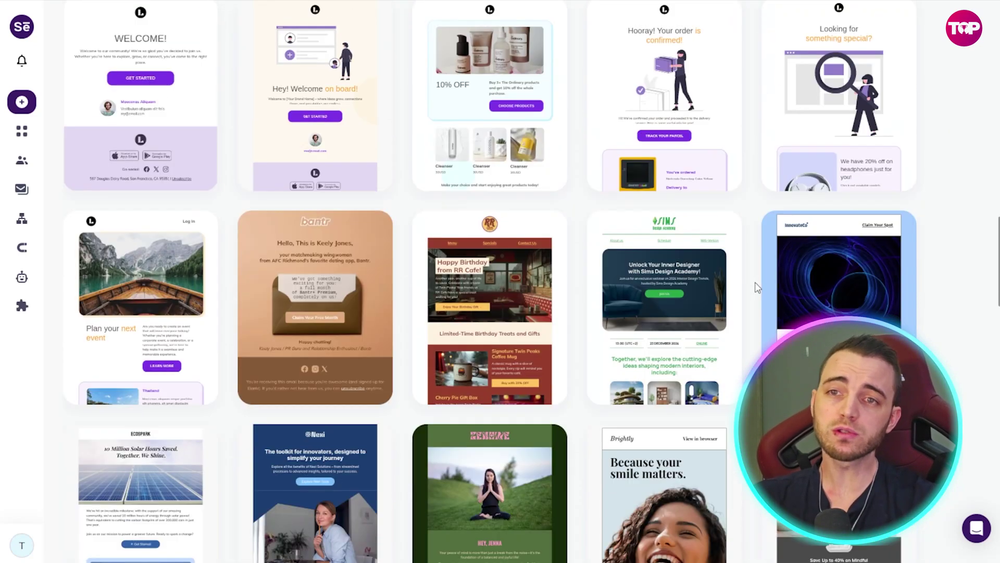
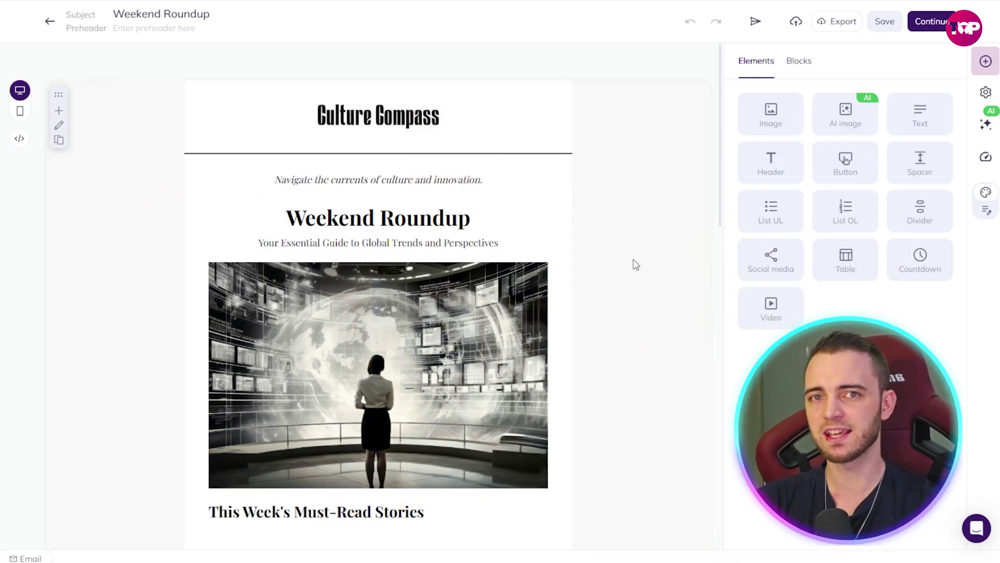
Try replacing the "Weekend Roundup" heading in the email with "fgsfgs" and undo the replacement
scroll(636, 265, "down", 1)
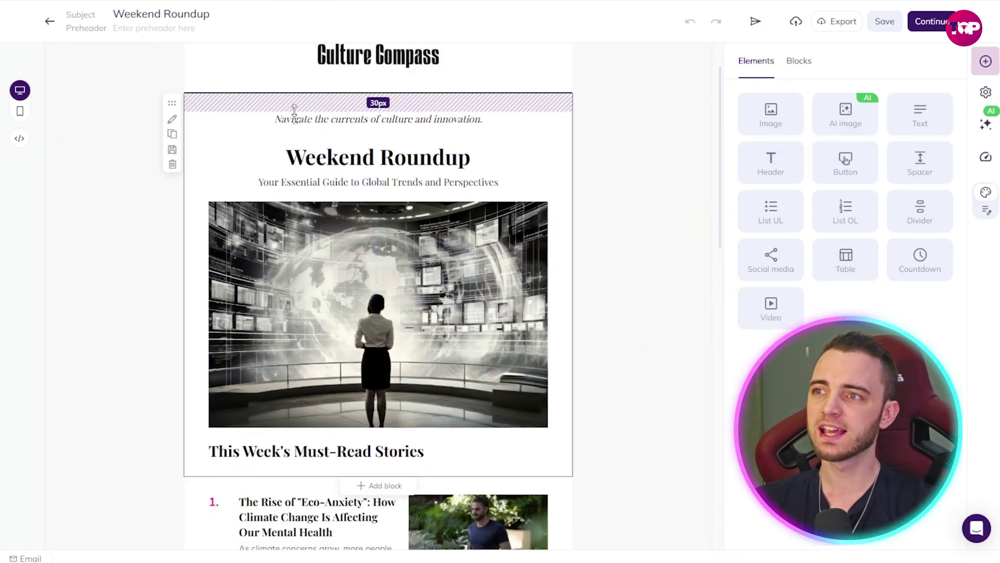
scroll(698, 225, "down", 2)
scroll(698, 224, "down", 2)
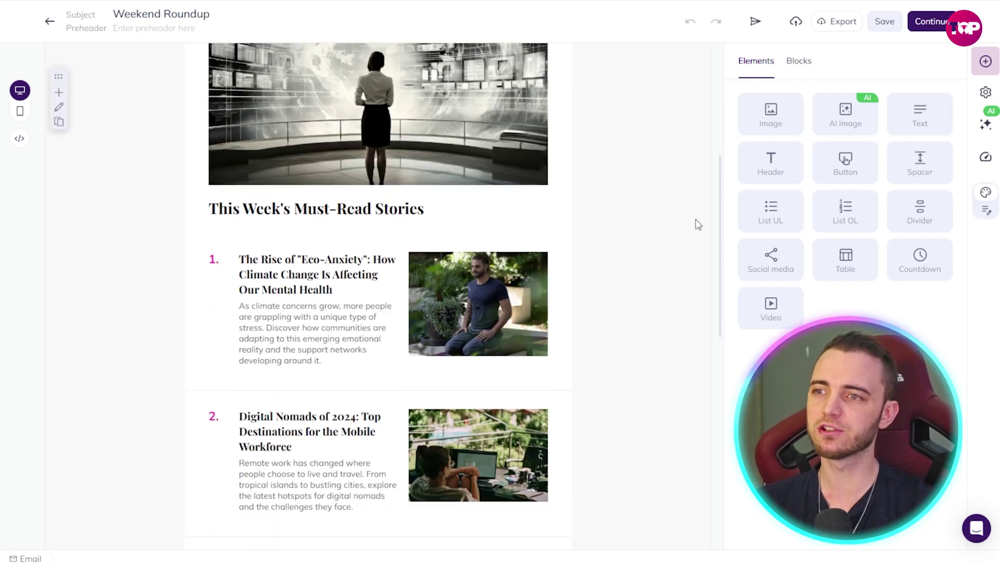
scroll(645, 234, "up", 5)
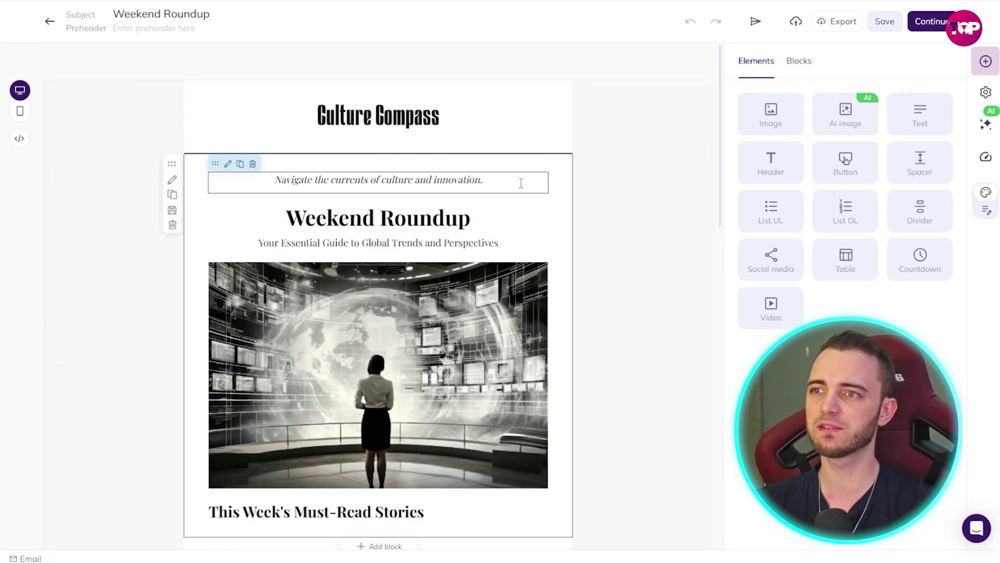
triple_click(458, 214)
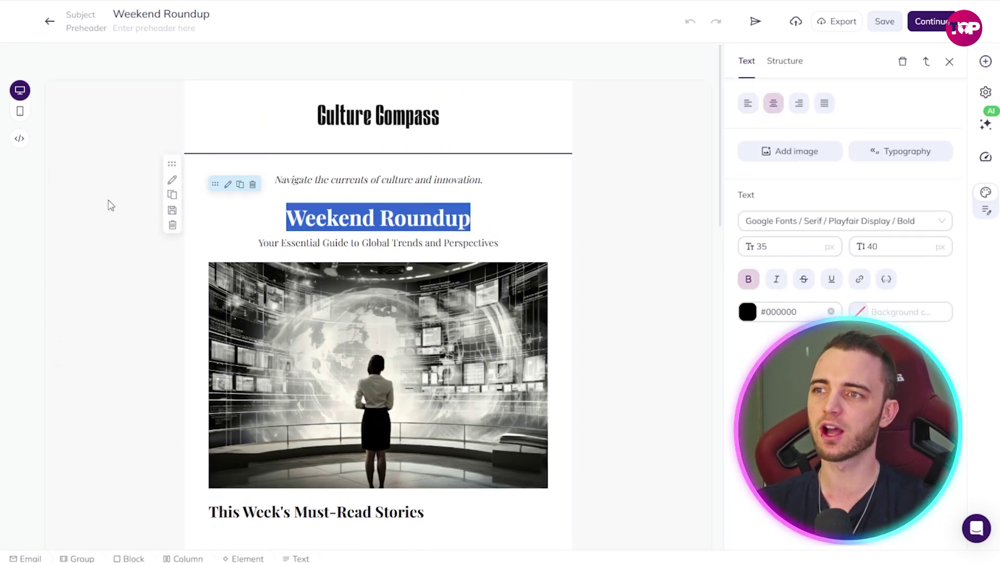
type("fgsfgs")
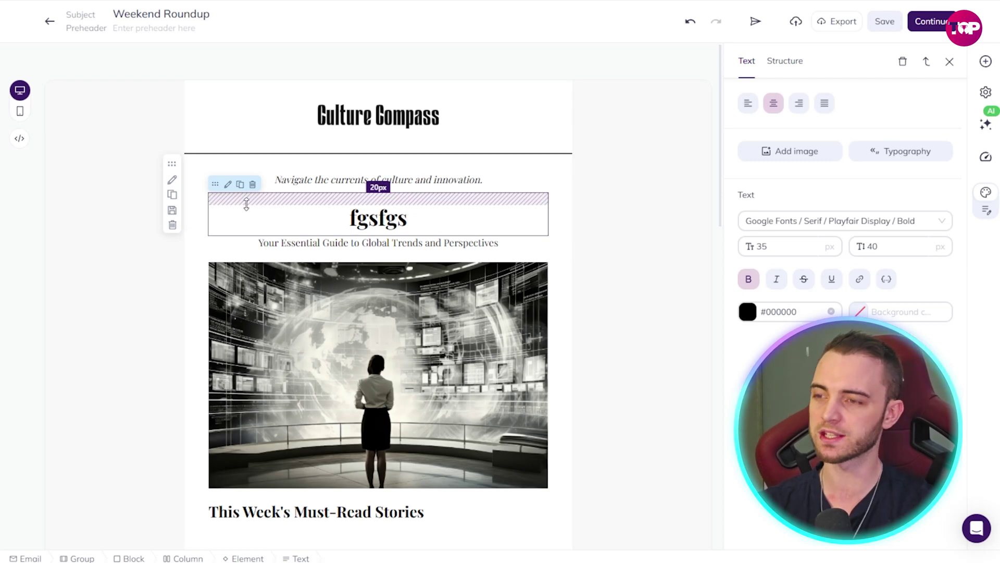
key("ctrl+z")
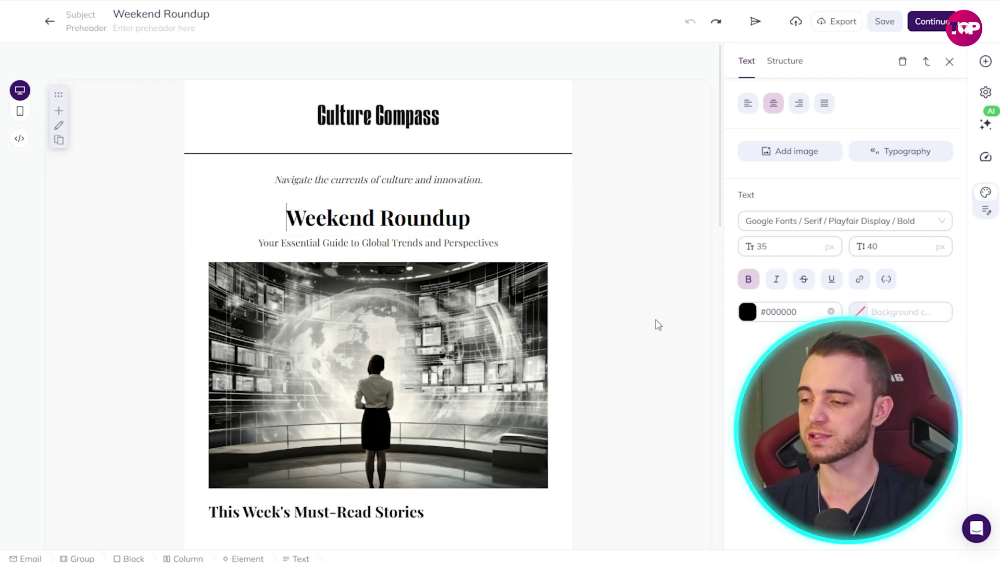
left_click(655, 336)
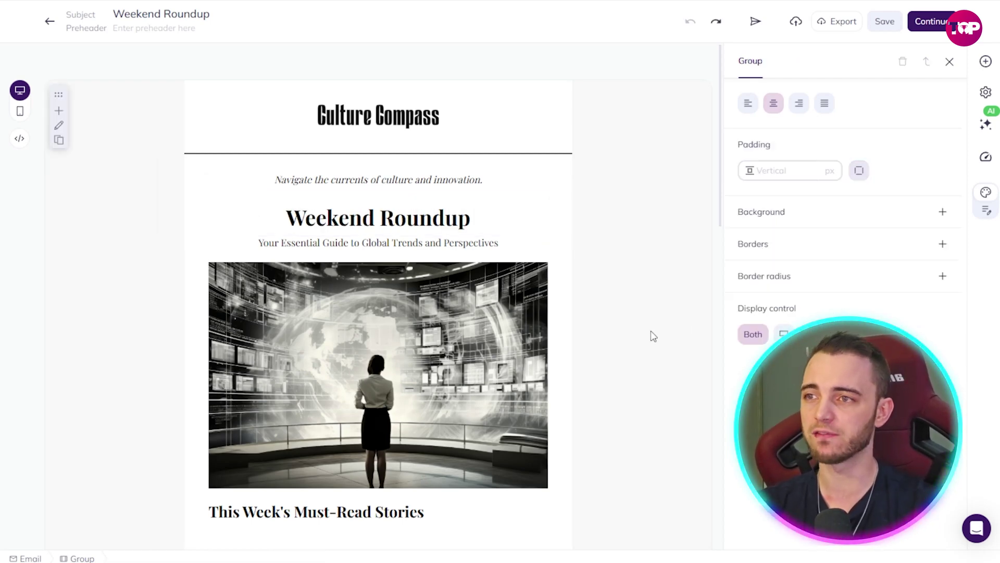
Select the headings of the Eco-Anxiety and Digital Nomads stories to inspect their text settings
scroll(651, 337, "down", 7)
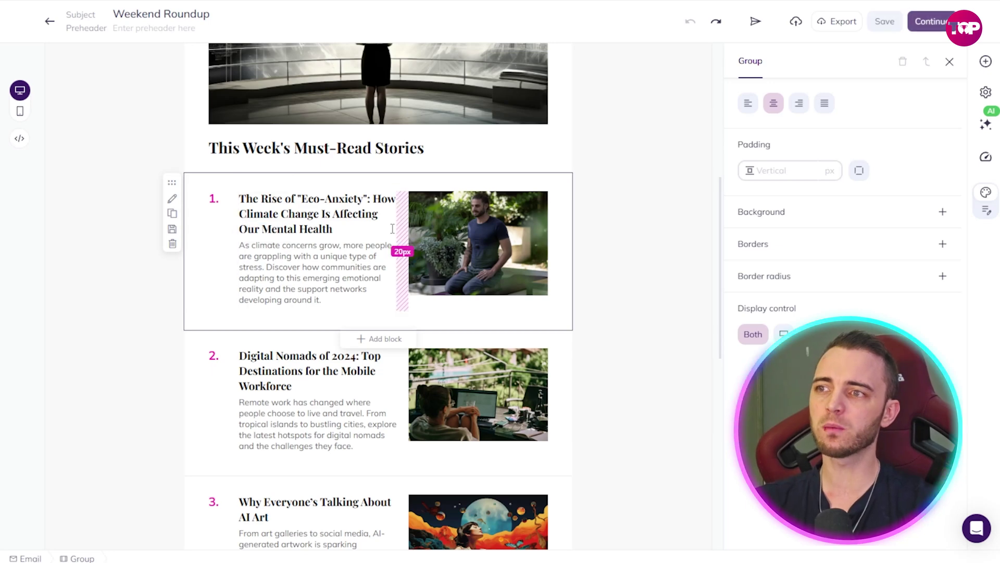
left_click(307, 213)
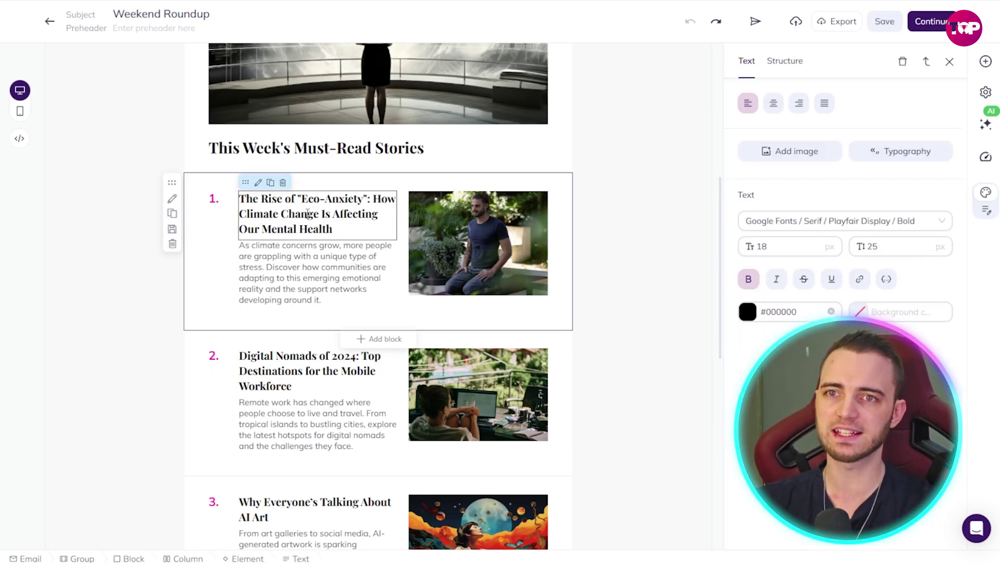
left_click(632, 347)
scroll(632, 347, "down", 2)
left_click(307, 249)
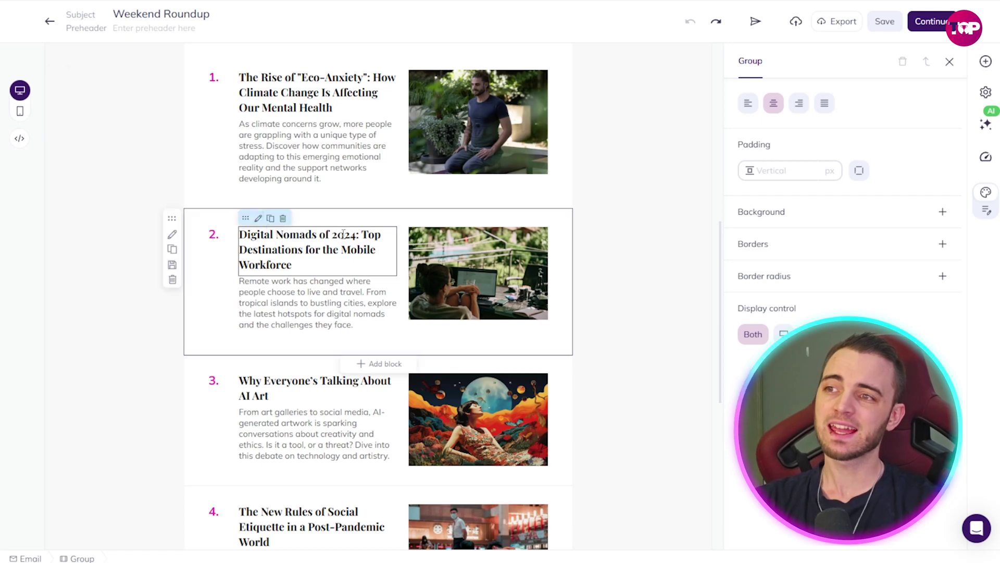
left_click_drag(311, 266, 240, 230)
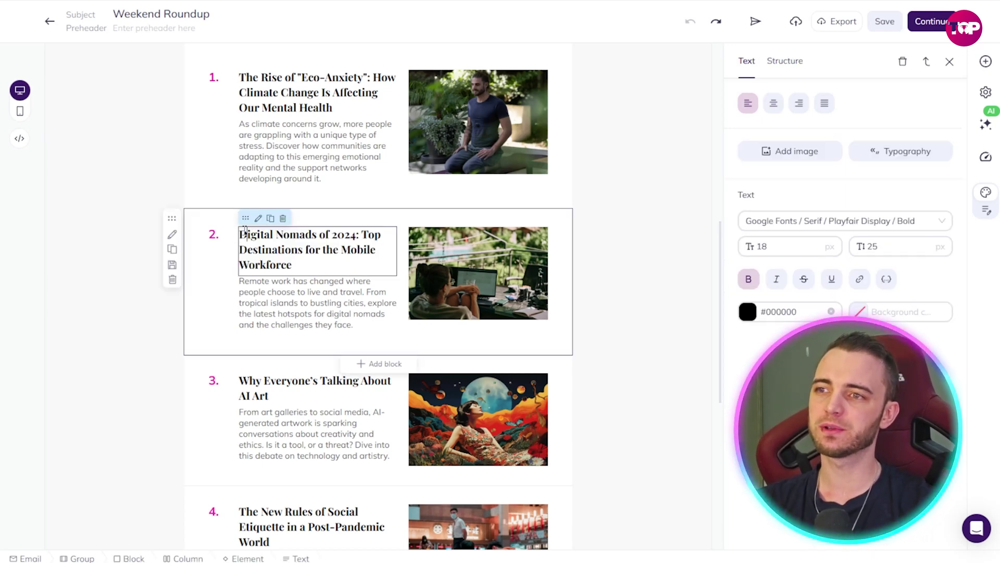
Try the Brownie, Sepia and Technicolor filters on the Digital Nomads story's image and leave the image editor without applying any
left_click(447, 275)
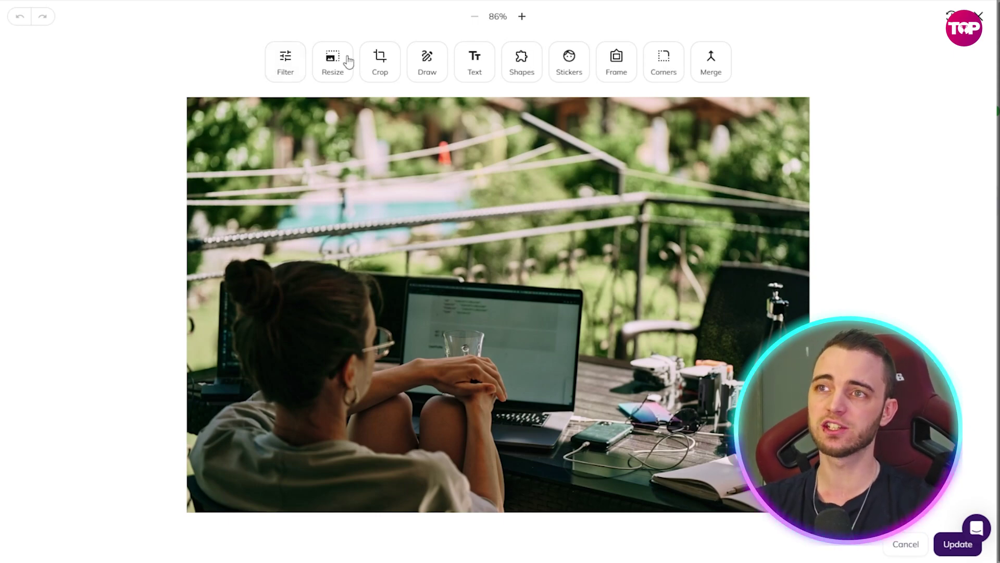
left_click(284, 69)
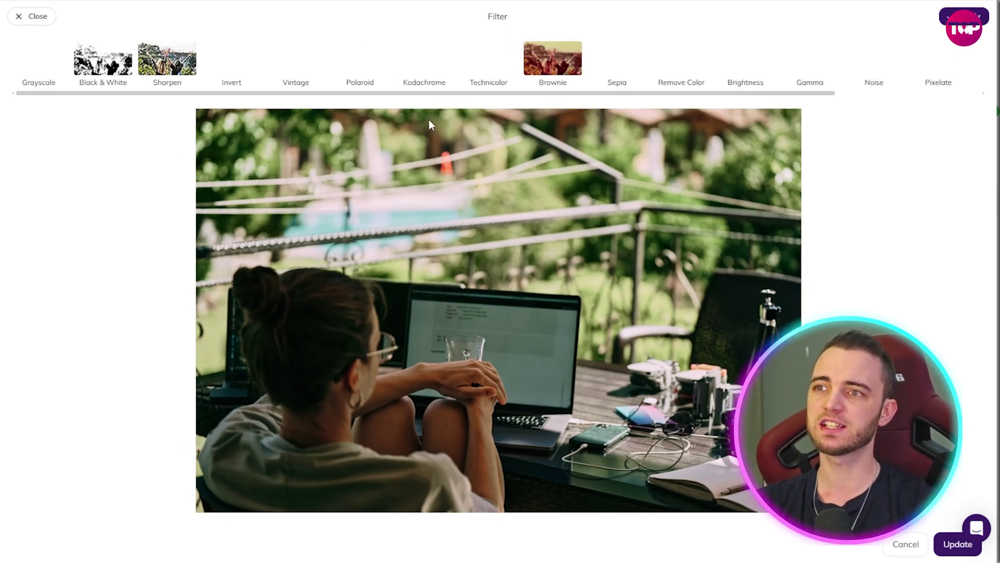
left_click(557, 68)
left_click(617, 53)
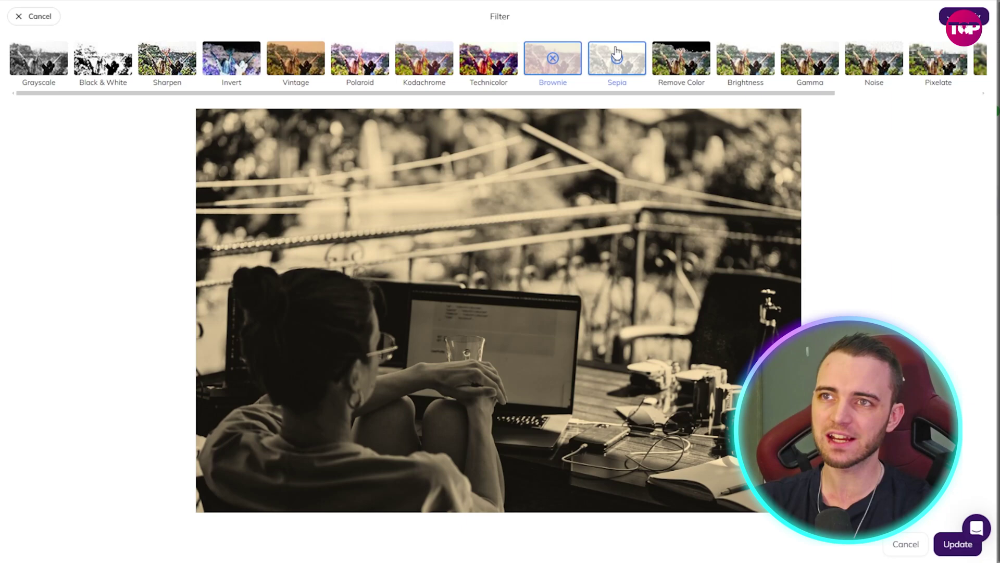
left_click(491, 62)
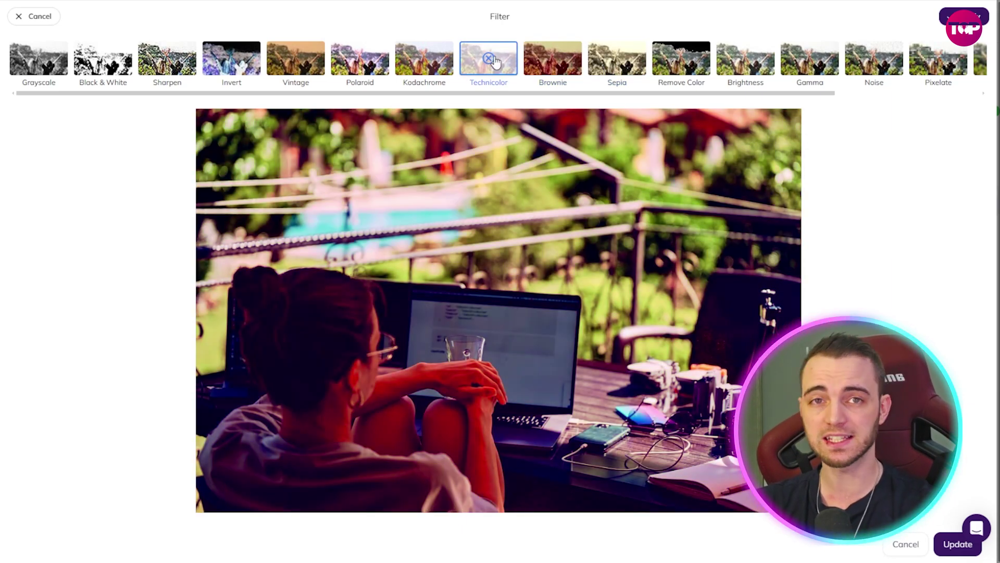
left_click(493, 61)
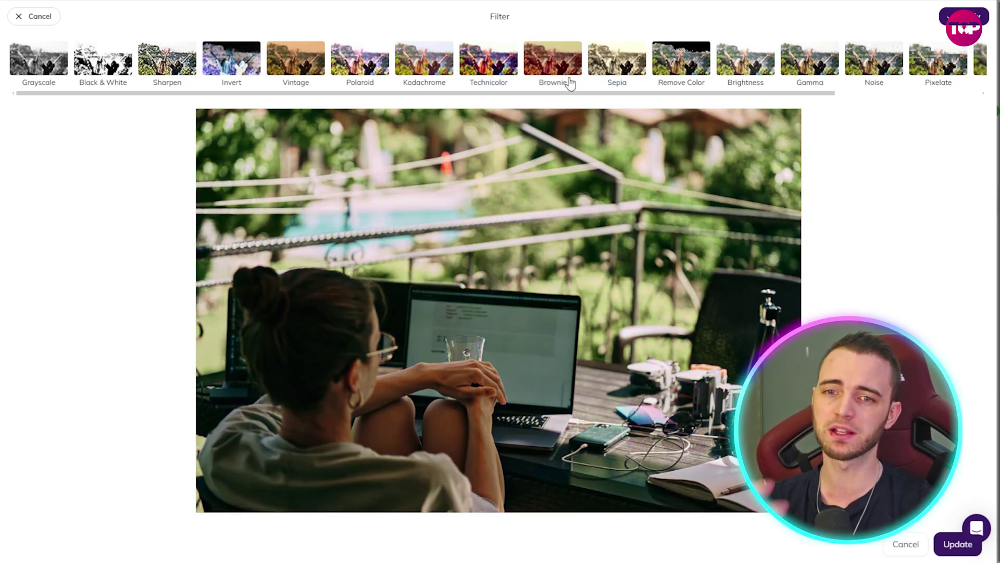
left_click(38, 18)
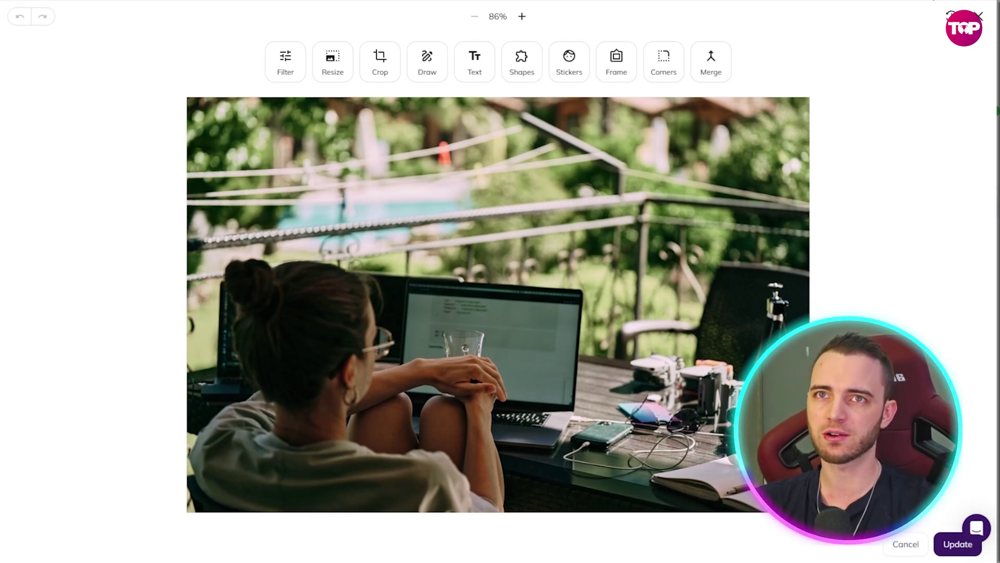
left_click(979, 17)
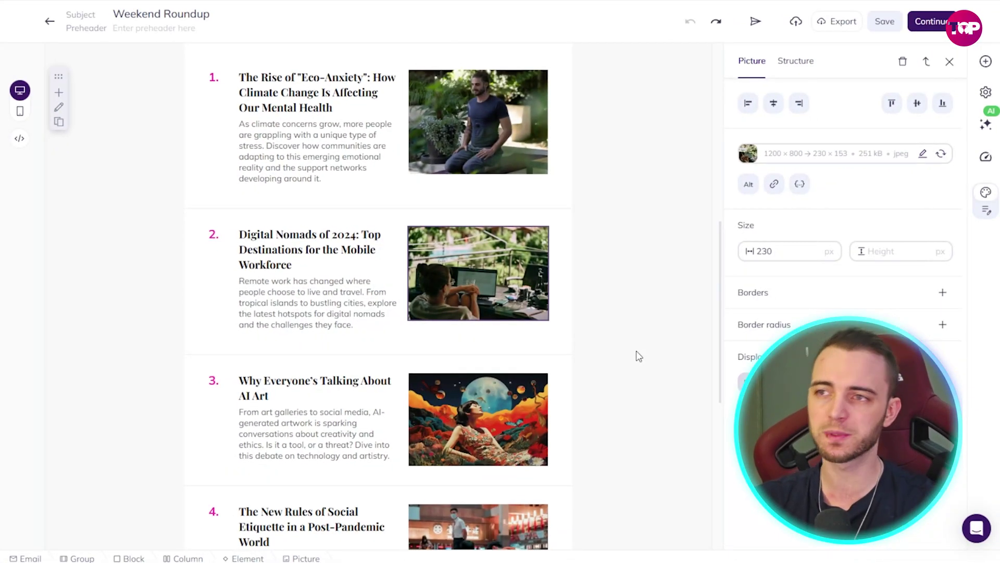
Select the Subscribe button near the end of the email to inspect its link and size settings
scroll(612, 337, "down", 1)
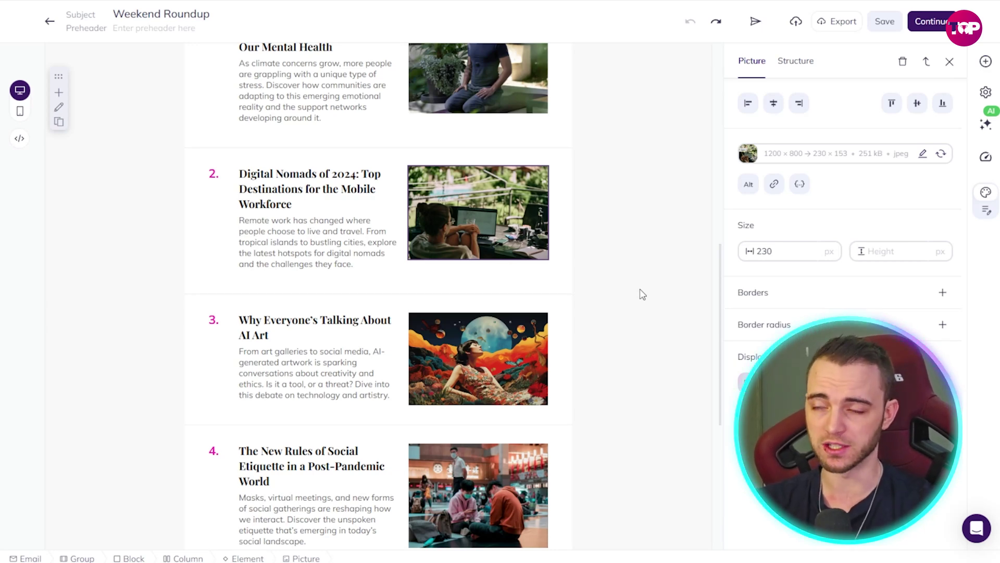
scroll(643, 294, "down", 6)
left_click(635, 377)
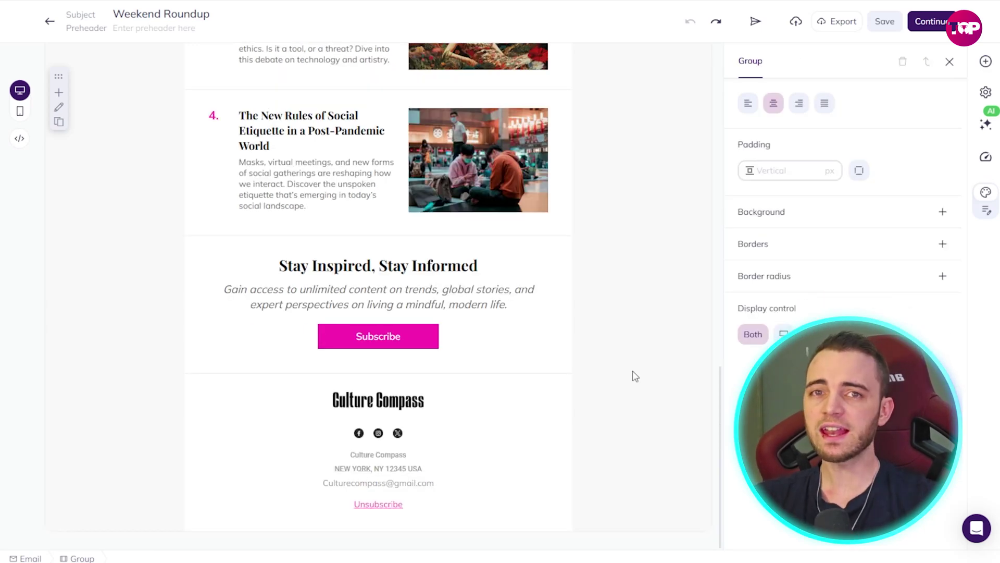
left_click(402, 337)
double_click(402, 338)
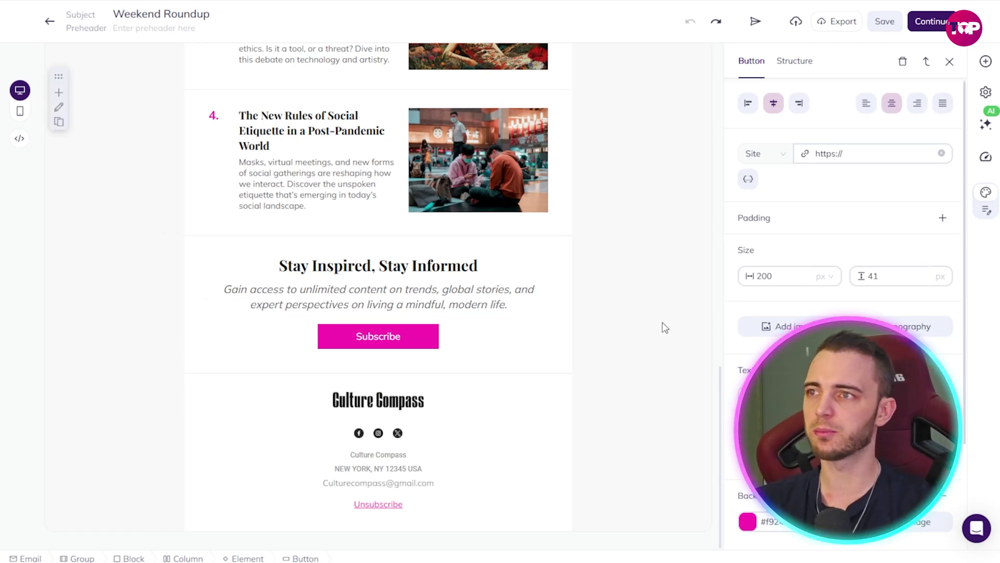
Select the Digital Nomads story's image and open its hyperlink URL setting
scroll(660, 324, "up", 5)
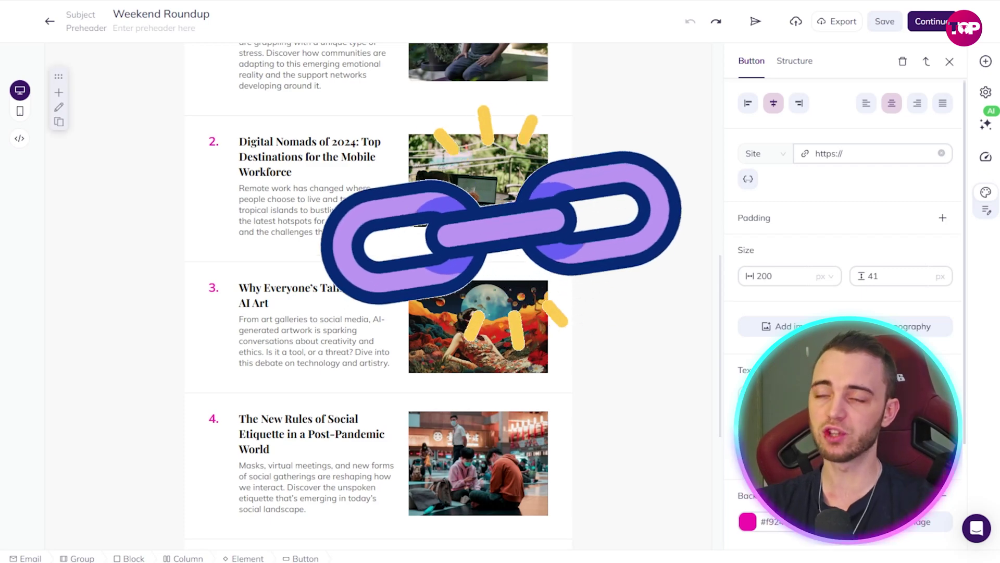
left_click(475, 178)
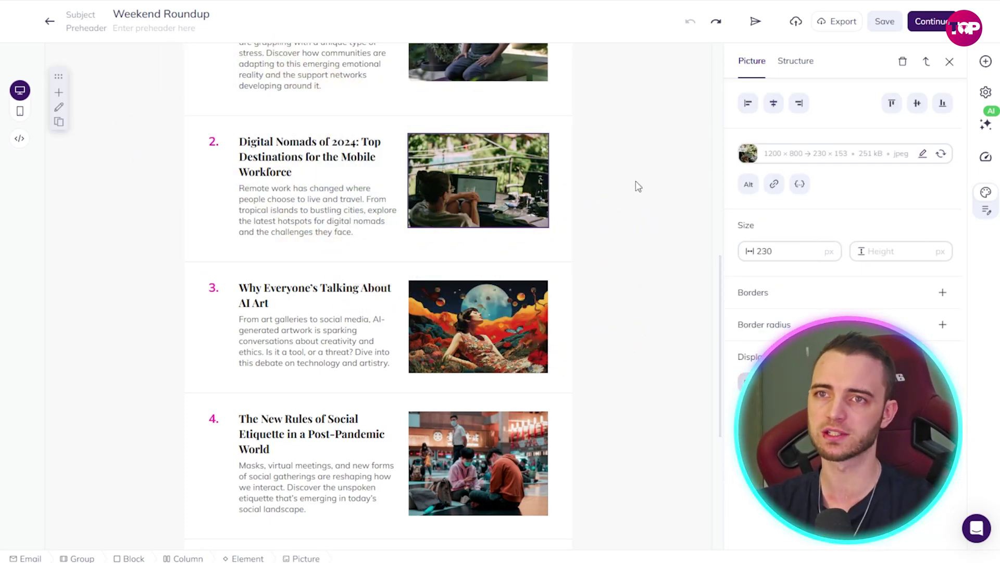
left_click(318, 206)
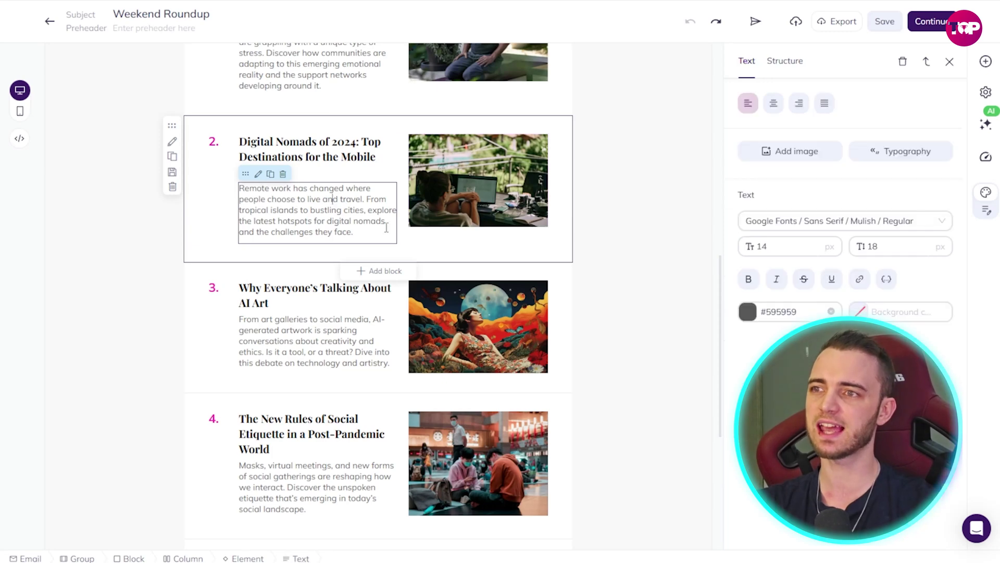
left_click(417, 242)
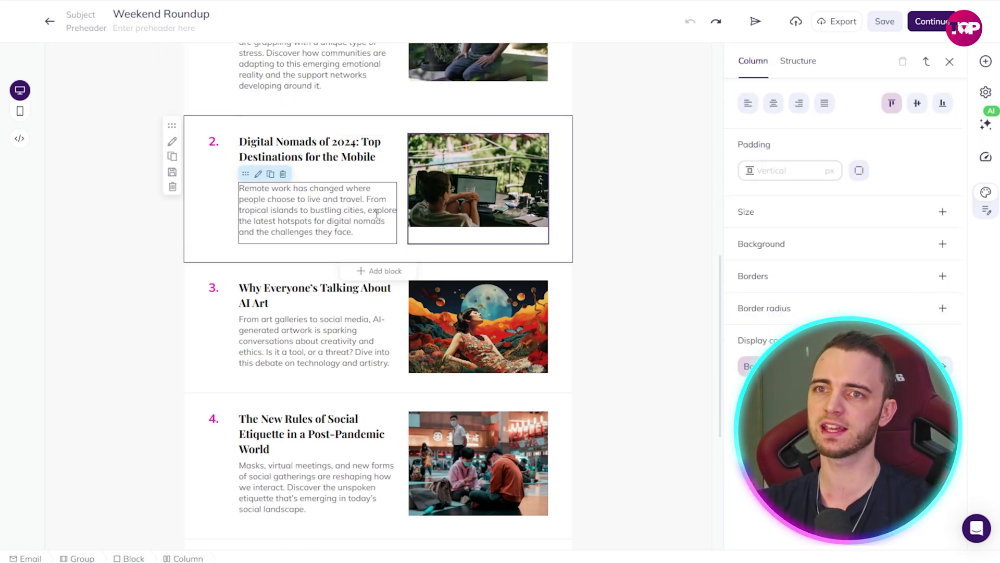
left_click(491, 207)
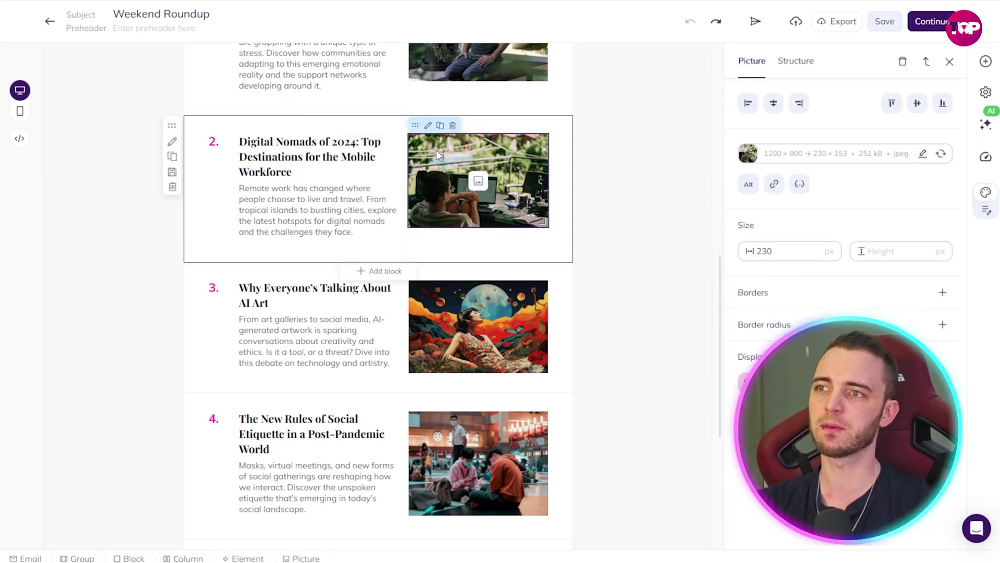
left_click(330, 152)
left_click(476, 178)
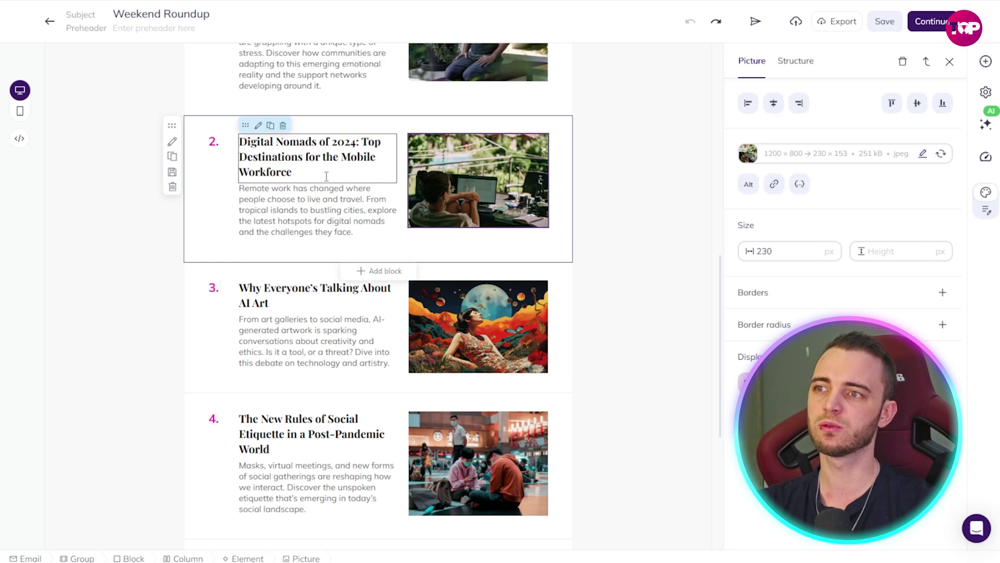
left_click(821, 155)
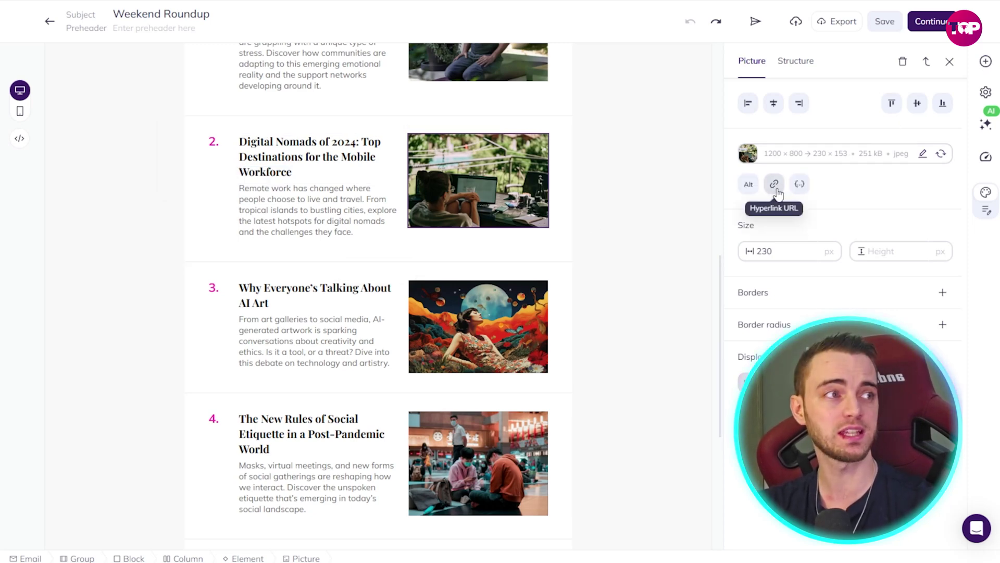
left_click(774, 184)
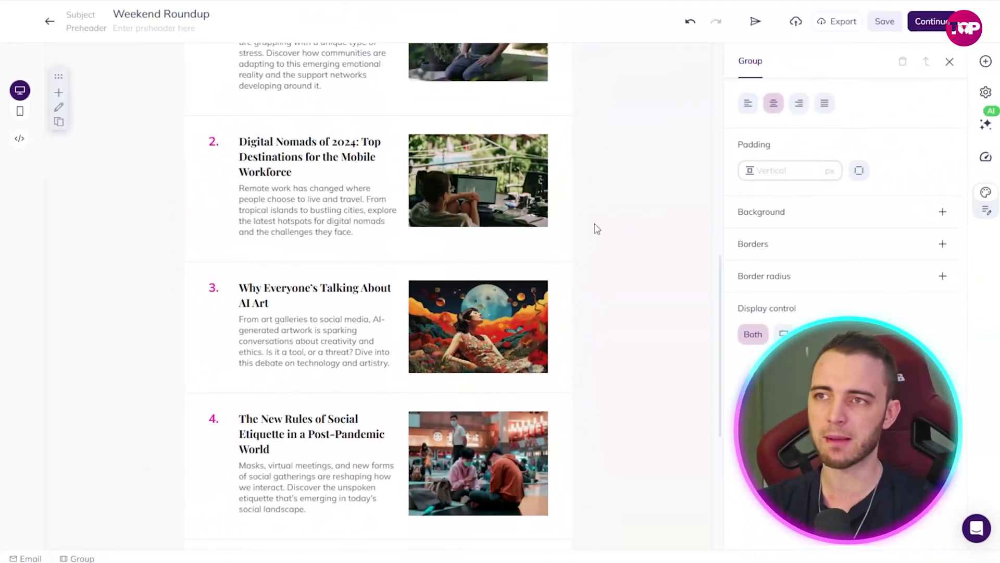
Review the desktop layout of the email from the header to the footer
scroll(605, 225, "down", 2)
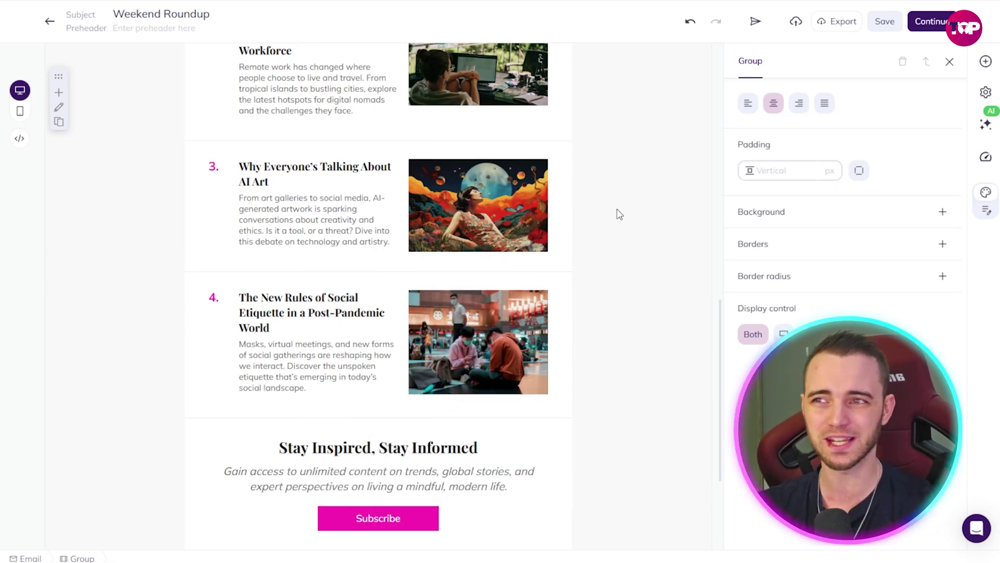
scroll(623, 224, "up", 5)
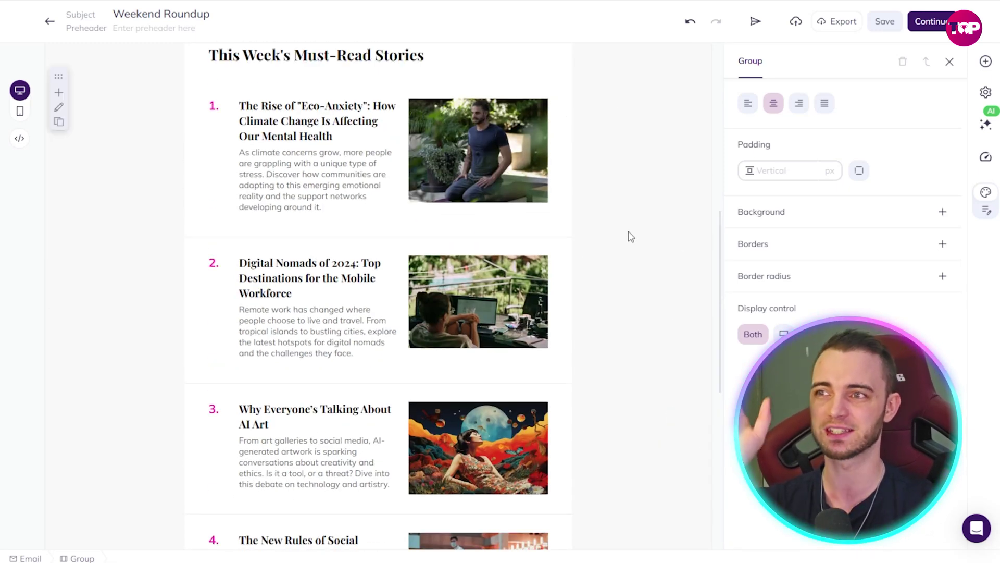
scroll(629, 233, "down", 1)
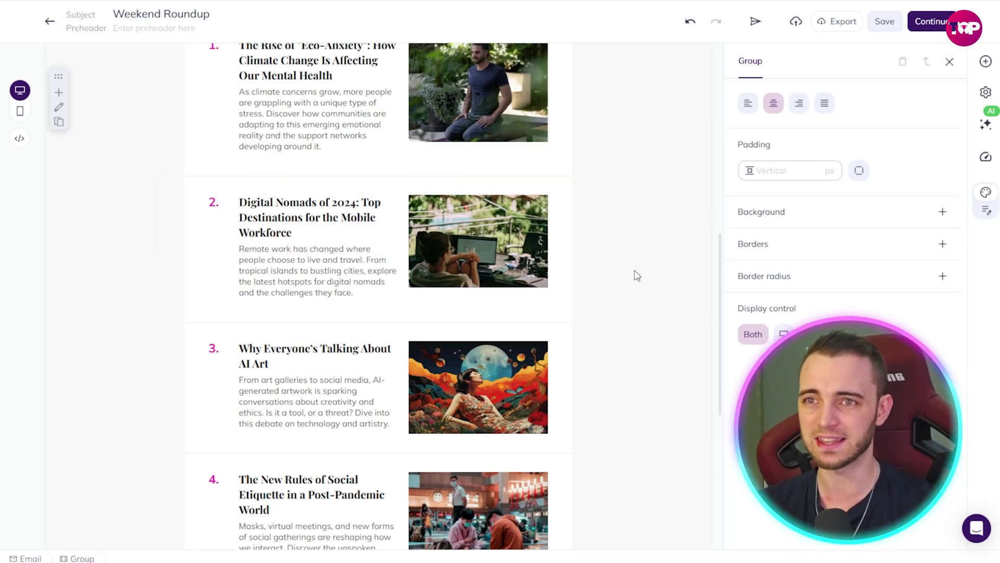
scroll(629, 241, "up", 10)
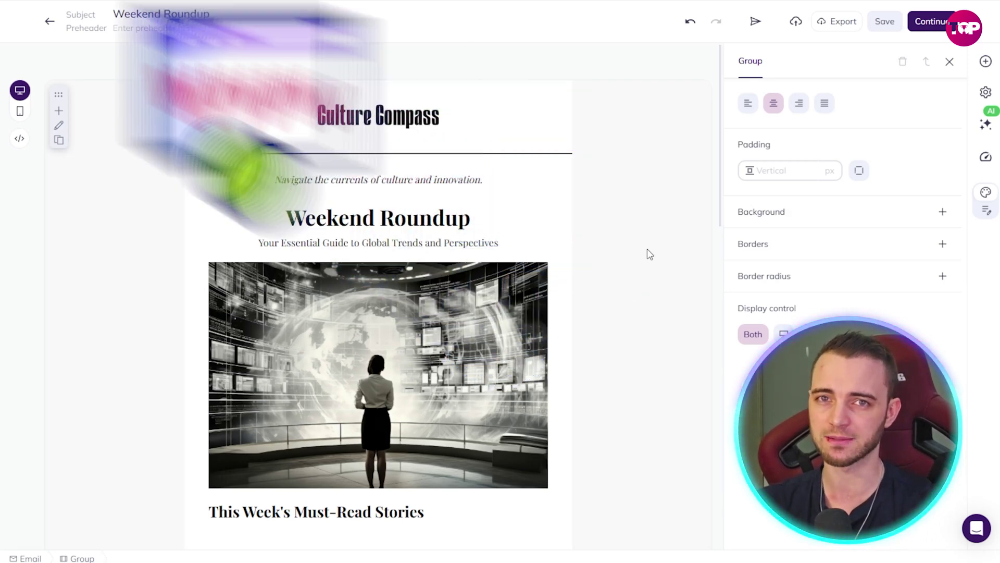
scroll(144, 111, "down", 15)
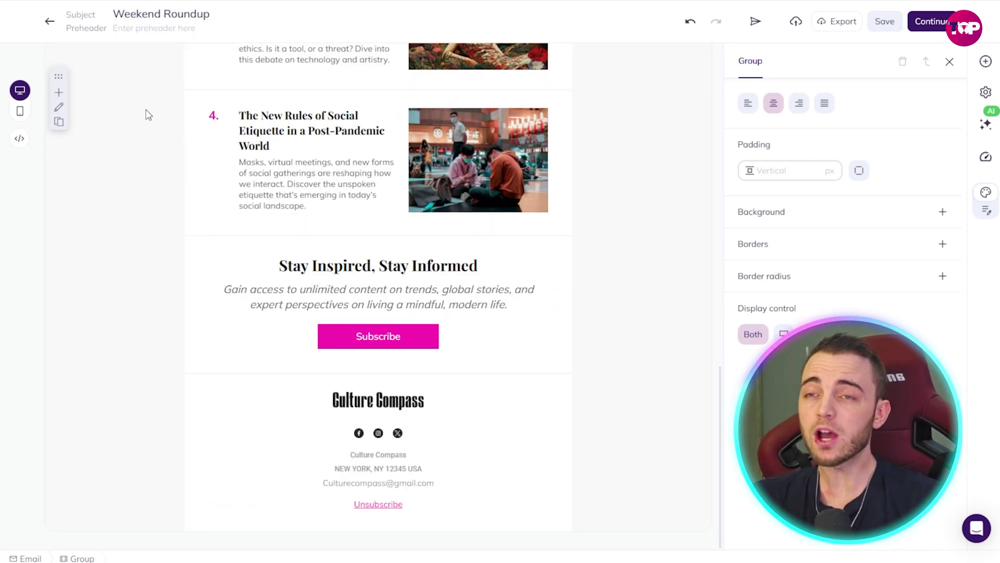
Switch the email to its mobile view and check how the header, stories and images are laid out
left_click(20, 111)
scroll(165, 231, "up", 15)
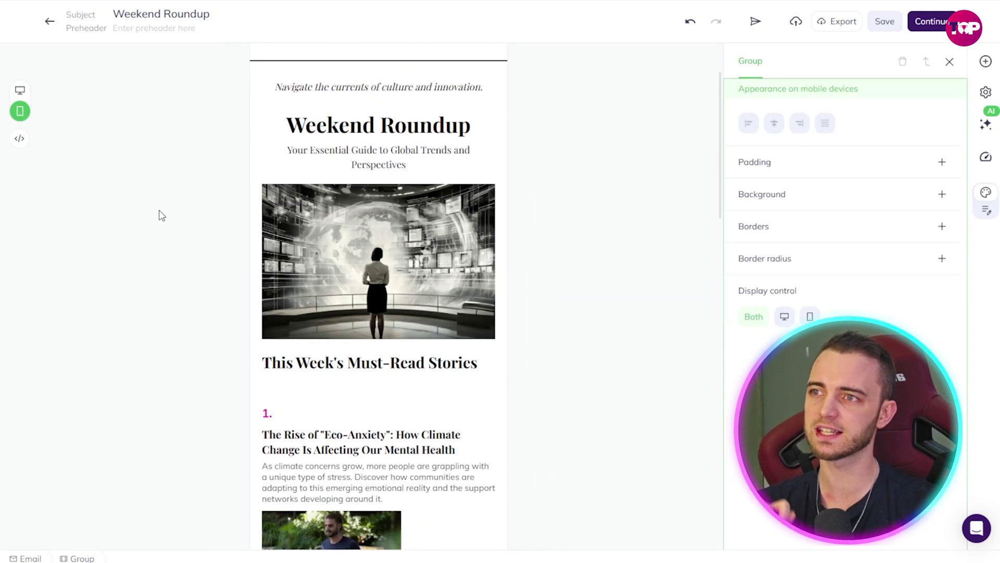
scroll(201, 224, "down", 3)
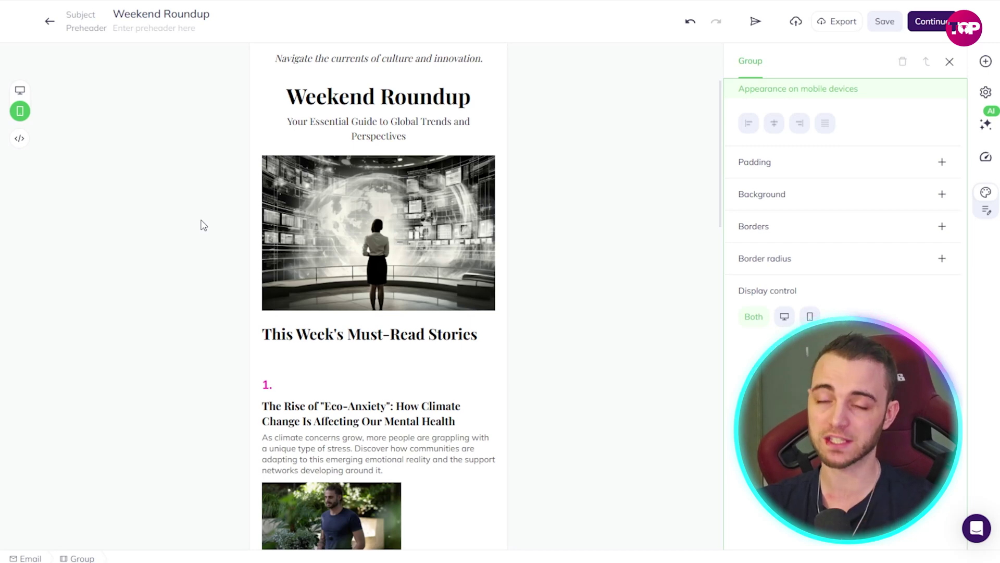
scroll(364, 146, "down", 10)
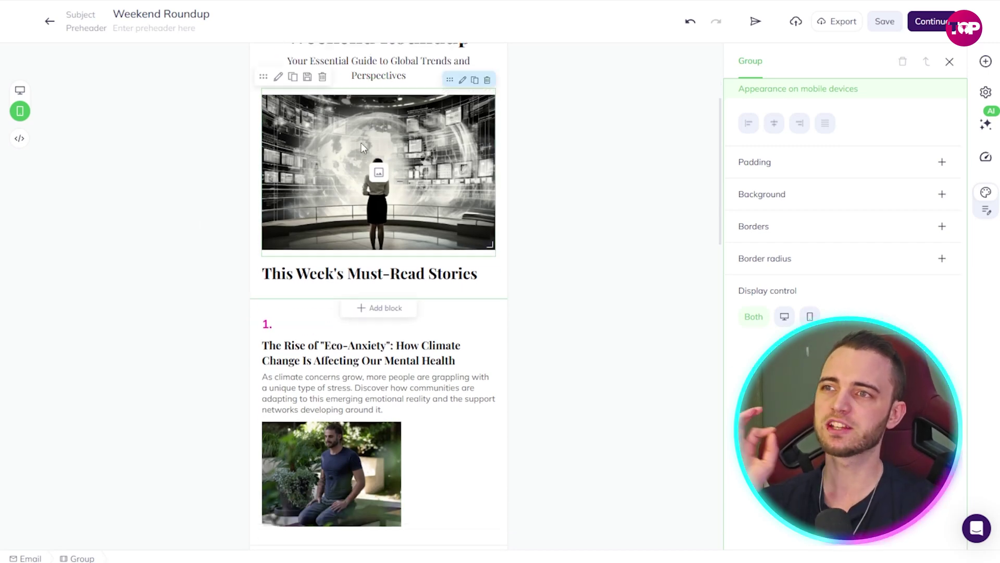
scroll(356, 159, "down", 6)
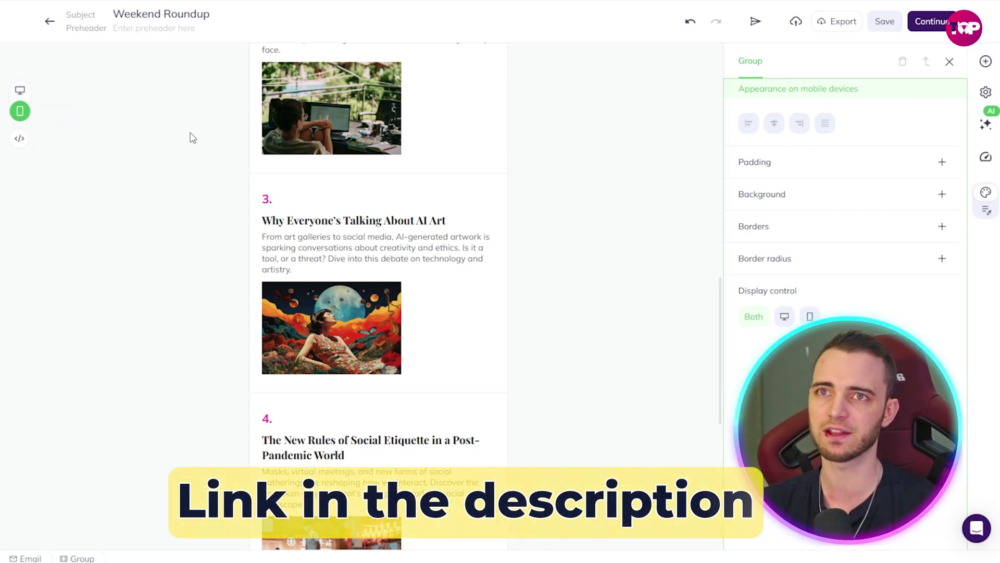
scroll(603, 257, "up", 18)
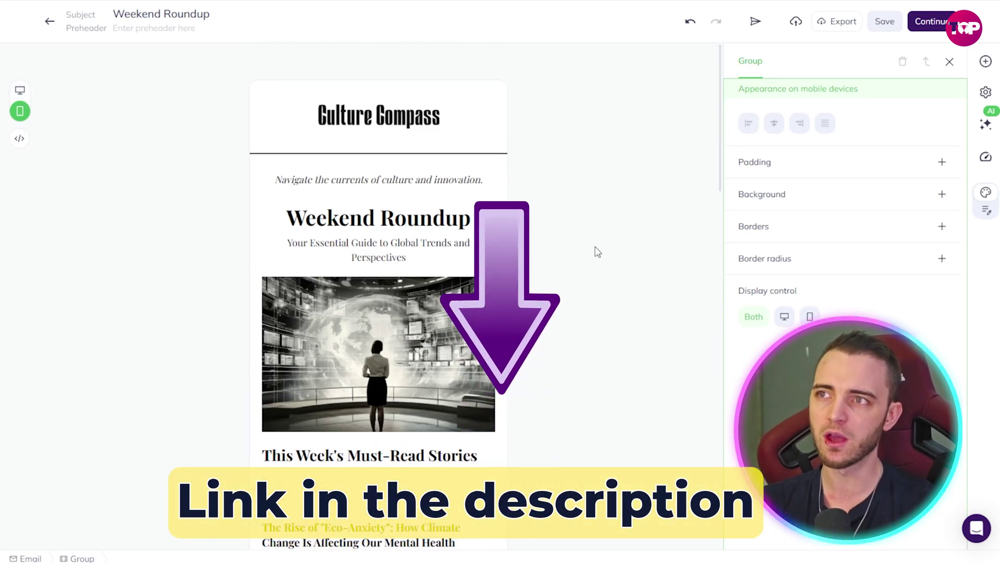
Proceed to the subject and sender settings and look over the subject, preheader, From and sender name fields
left_click(950, 62)
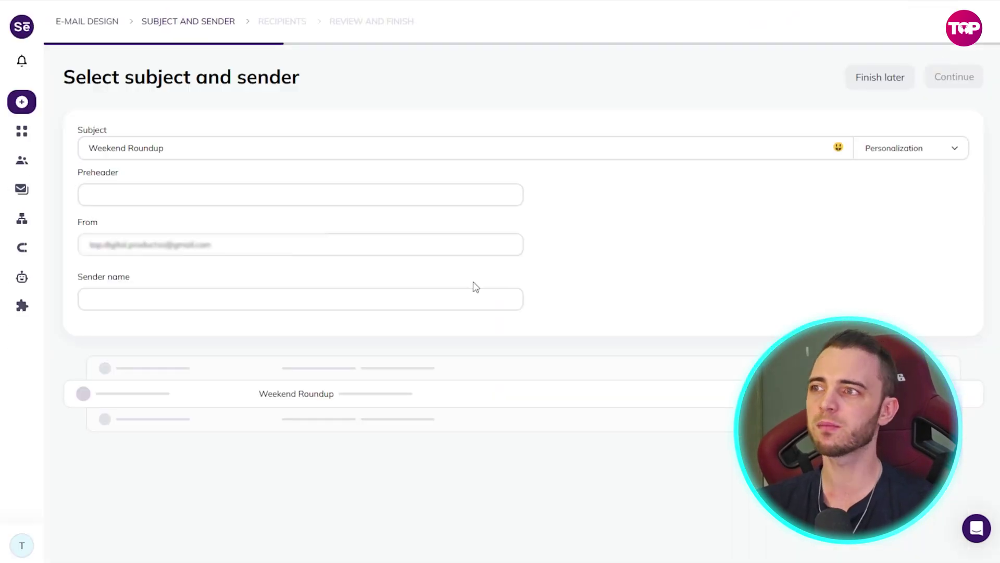
left_click(195, 192)
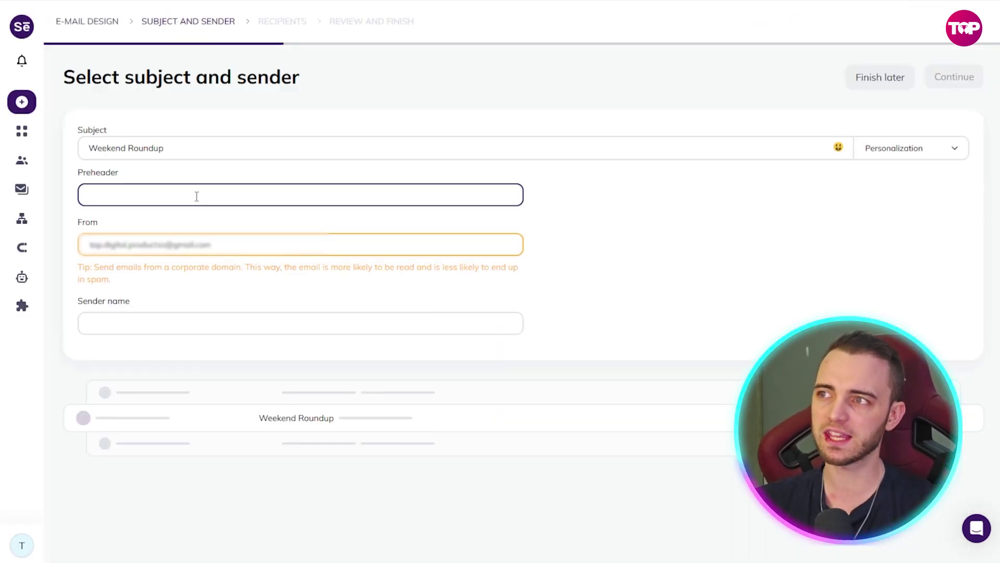
left_click(190, 149)
left_click(231, 244)
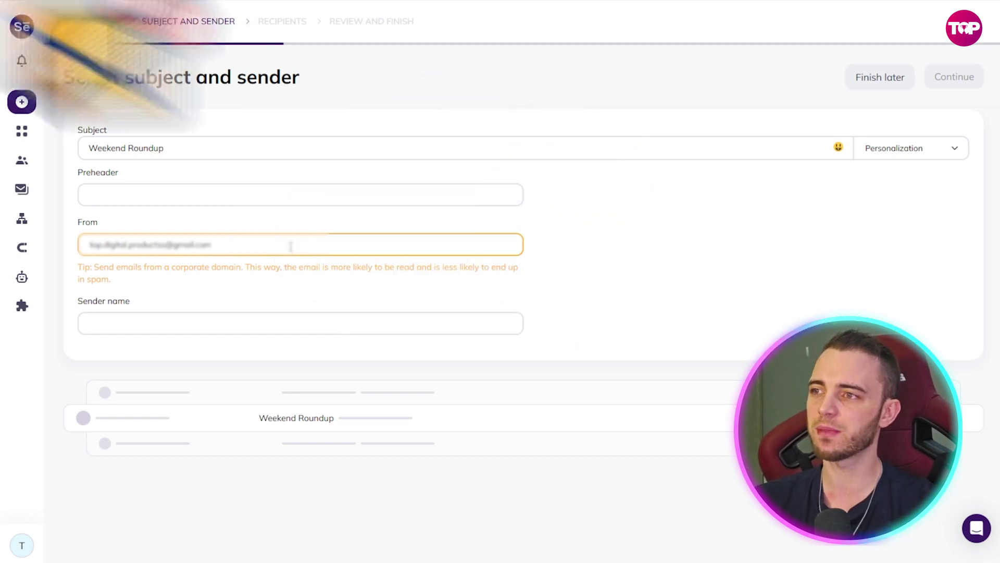
left_click(252, 324)
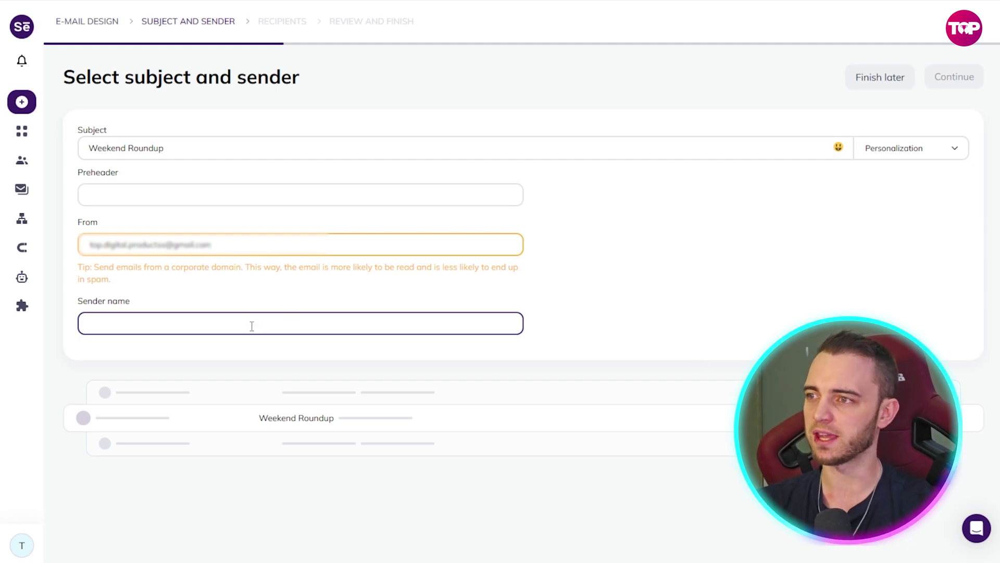
Set the preheader to "blog posts", enter the sender's name and continue to the recipient selection
left_click(216, 196)
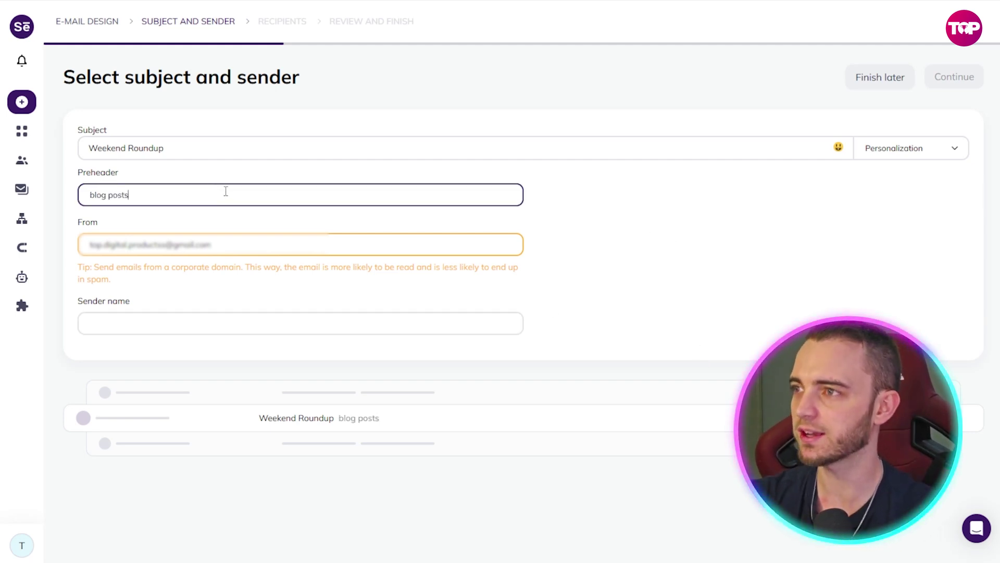
left_click(147, 320)
type("Hamilton")
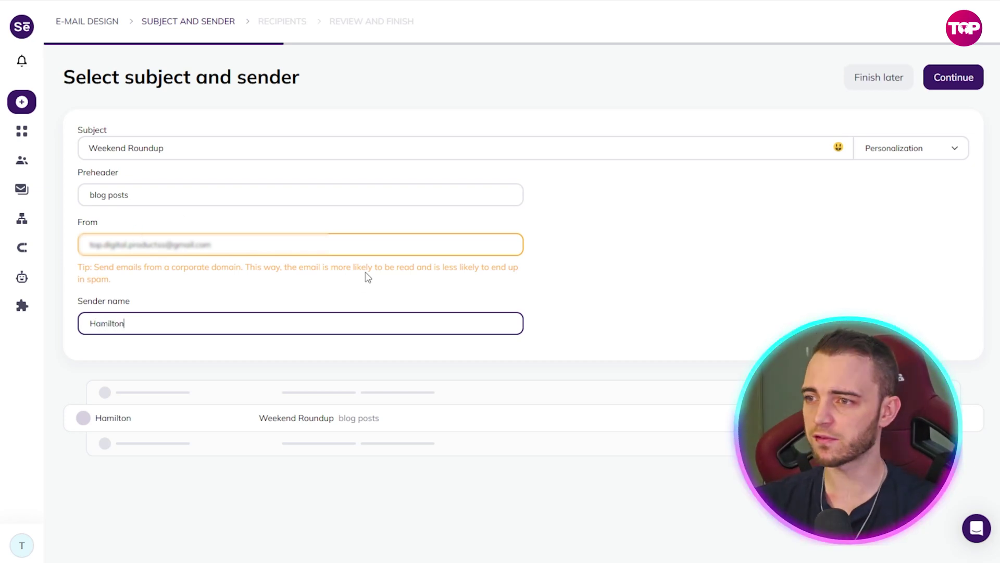
left_click(946, 81)
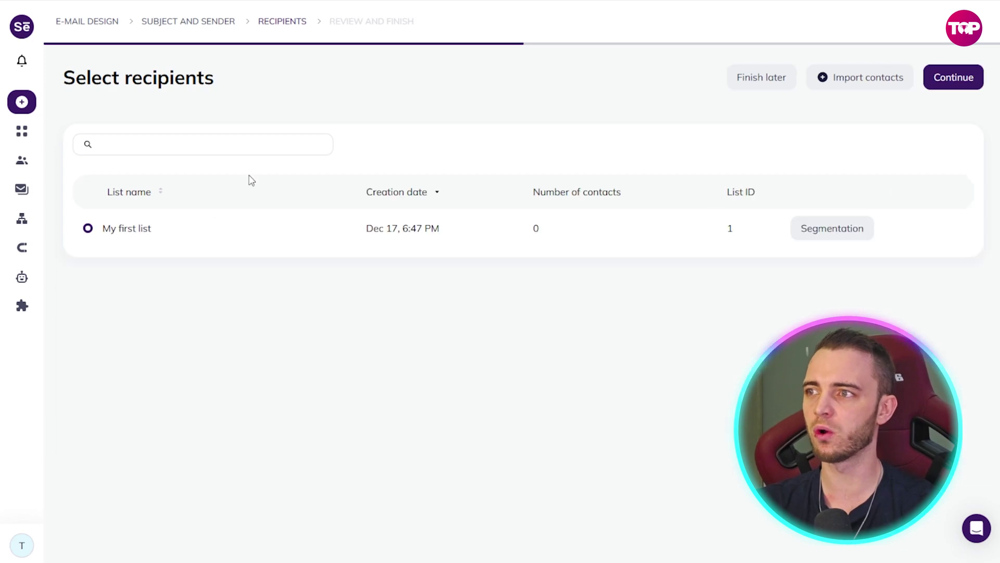
Select My first list as the campaign's recipients and continue to the final review
left_click(88, 228)
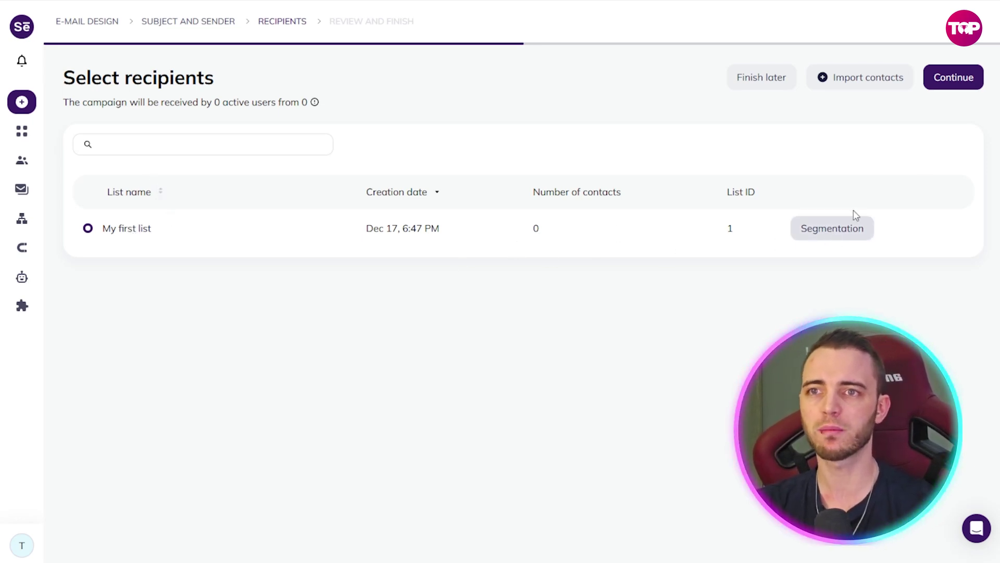
left_click(944, 81)
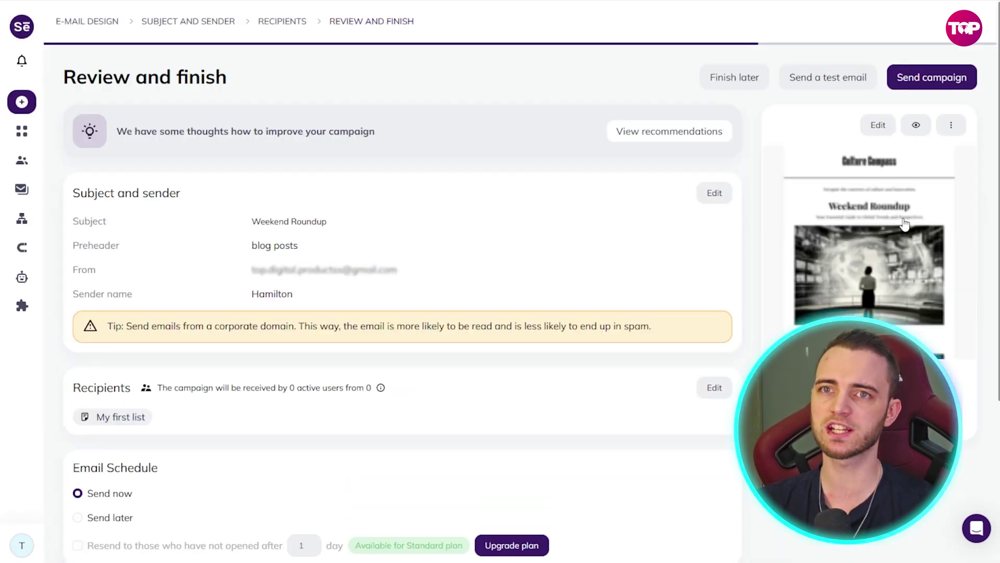
Look over the campaign review, covering the subject and sender, recipients, email schedule and additional settings sections
scroll(911, 84, "down", 1)
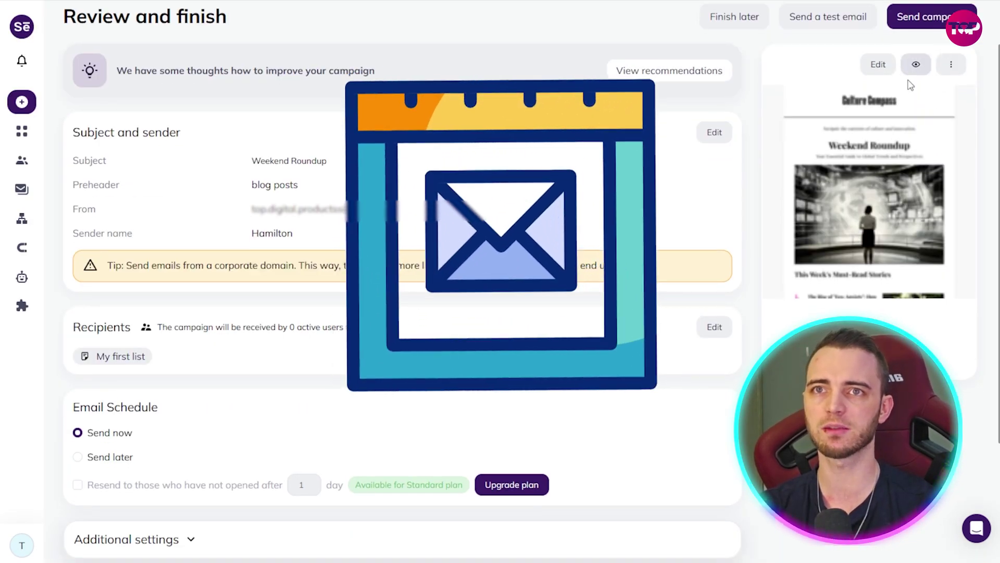
scroll(493, 181, "down", 3)
scroll(495, 180, "up", 2)
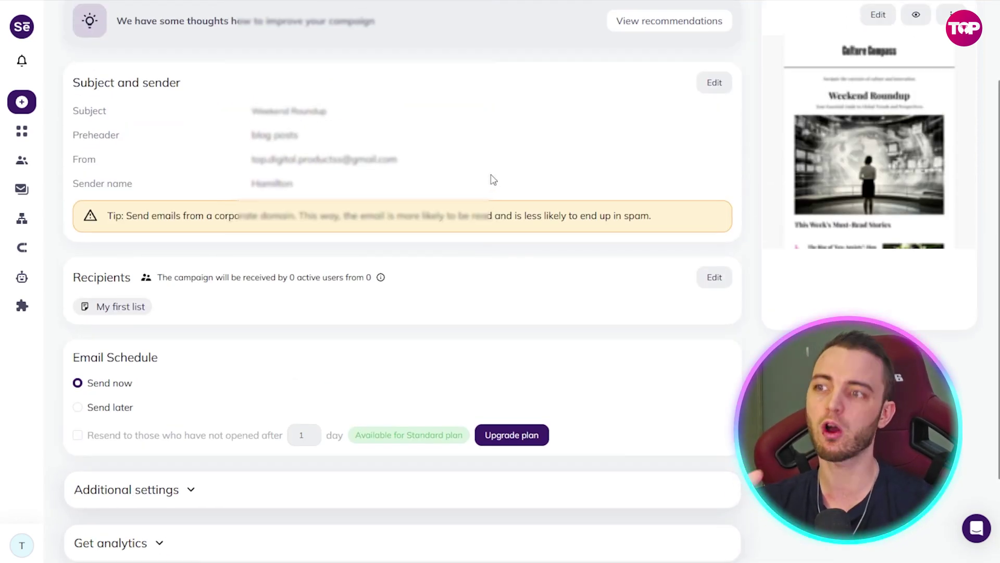
scroll(493, 180, "down", 2)
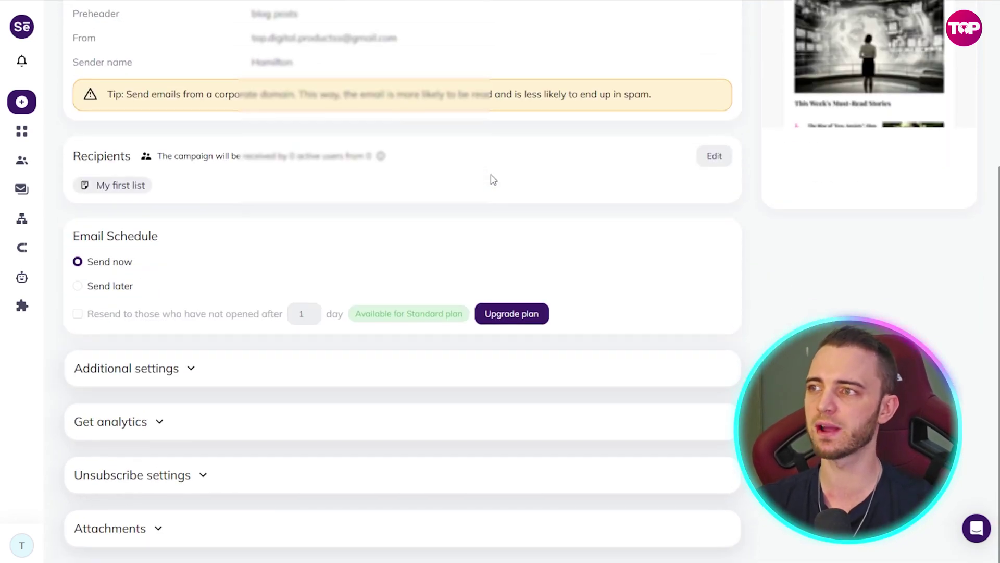
scroll(493, 180, "up", 2)
scroll(413, 271, "down", 2)
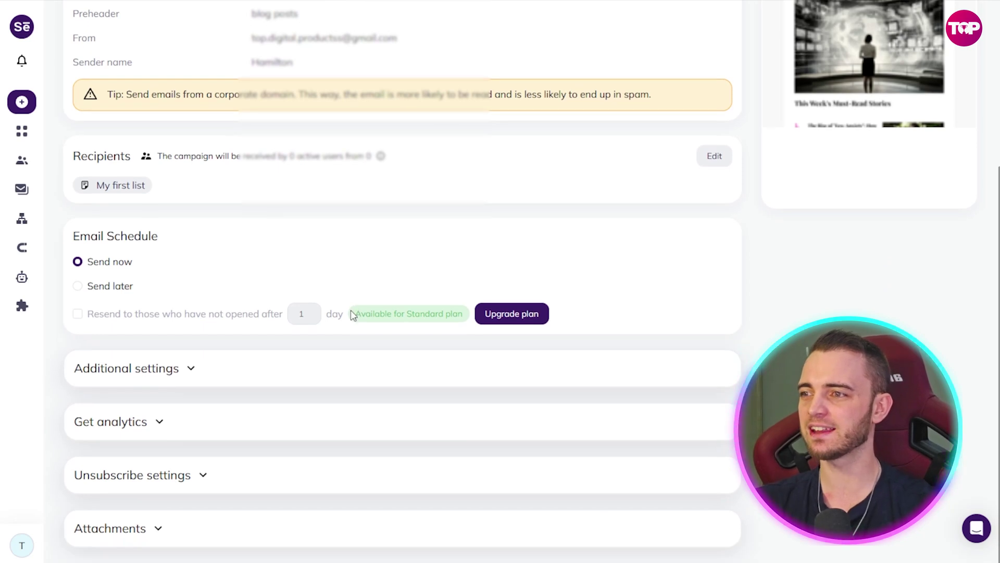
Examine the campaign's analytics options and the unsubscribe settings for My first list, collapsing each section after viewing it
left_click(123, 423)
scroll(341, 318, "down", 1)
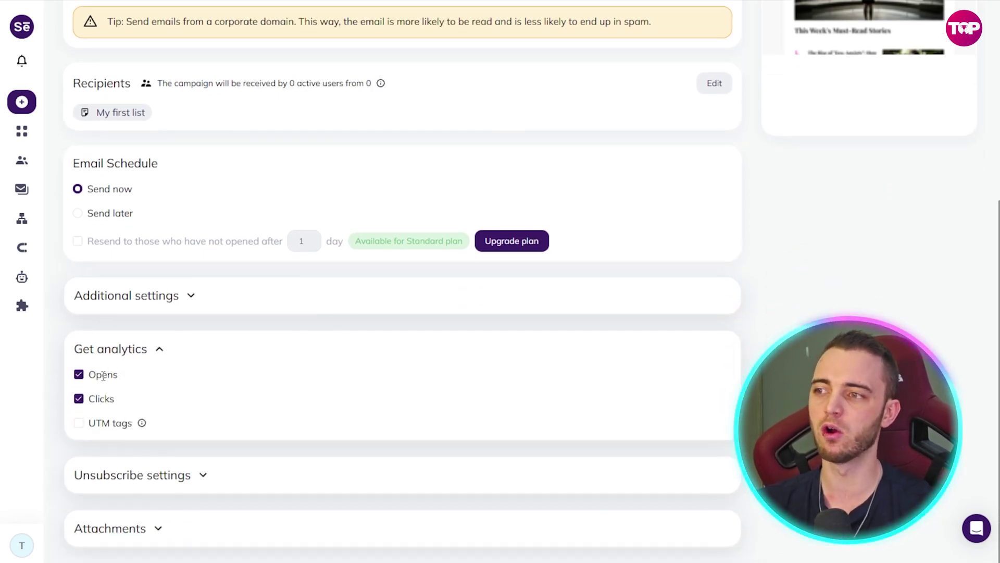
left_click(143, 355)
left_click(204, 473)
scroll(201, 442, "down", 4)
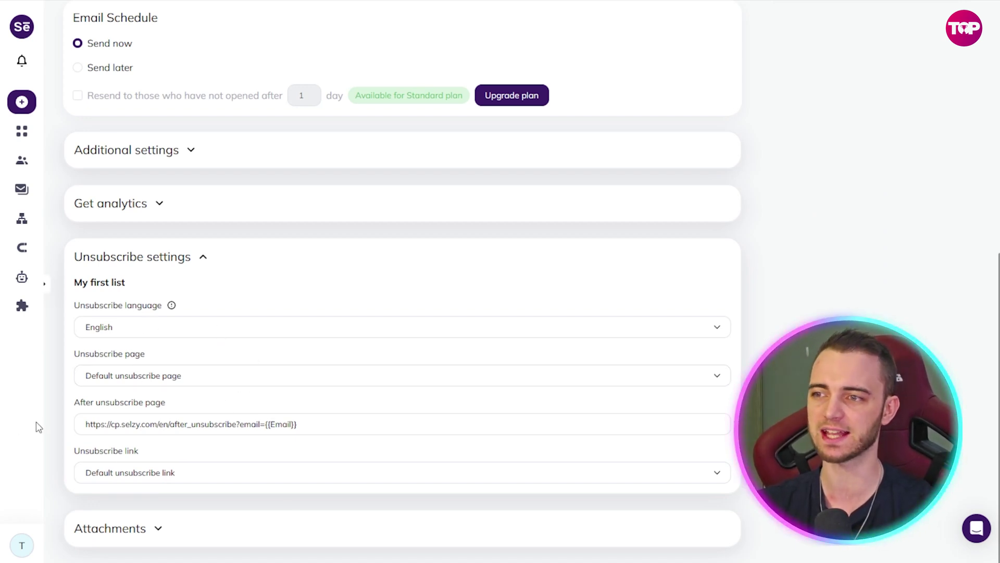
left_click(179, 258)
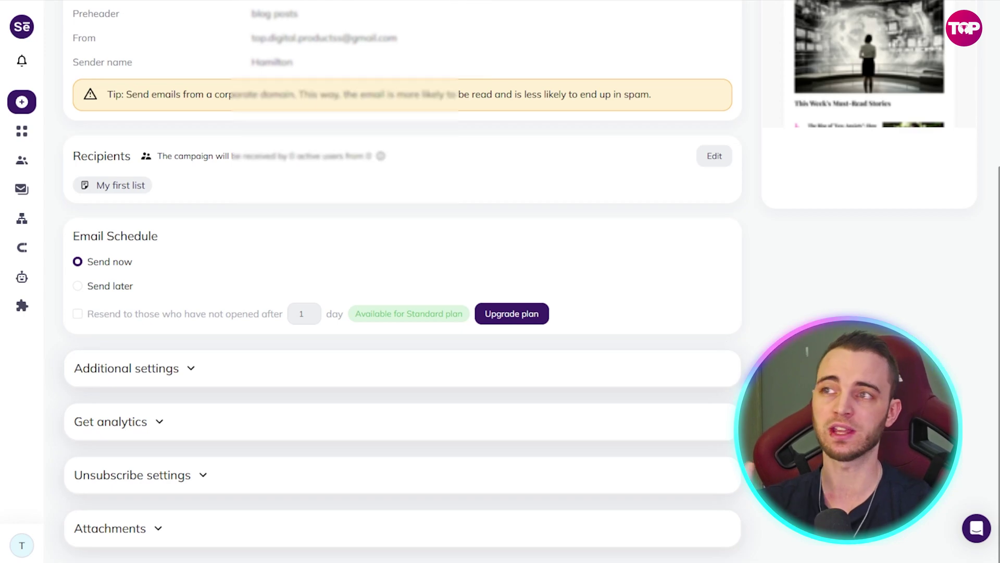
Recheck the campaign summary, expand the attachments section and return to the beginning of the review
scroll(401, 282, "up", 5)
scroll(401, 281, "down", 4)
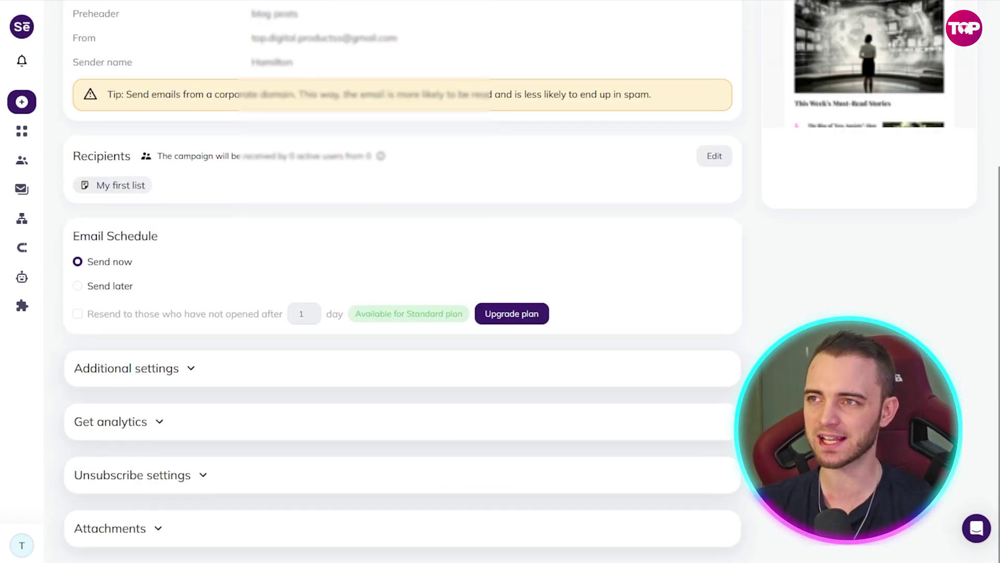
scroll(146, 540, "up", 1)
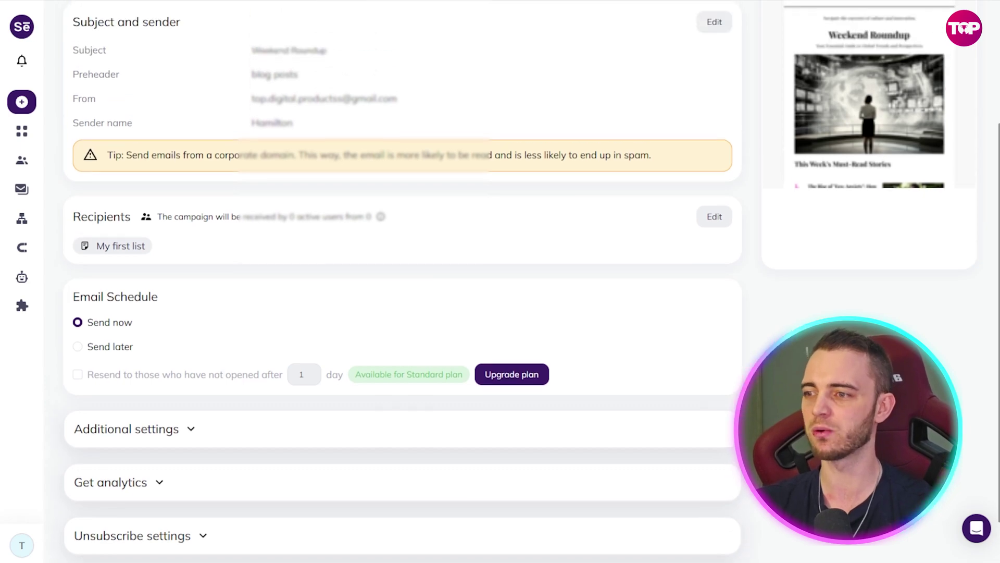
scroll(146, 539, "down", 1)
left_click(146, 539)
scroll(346, 480, "down", 1)
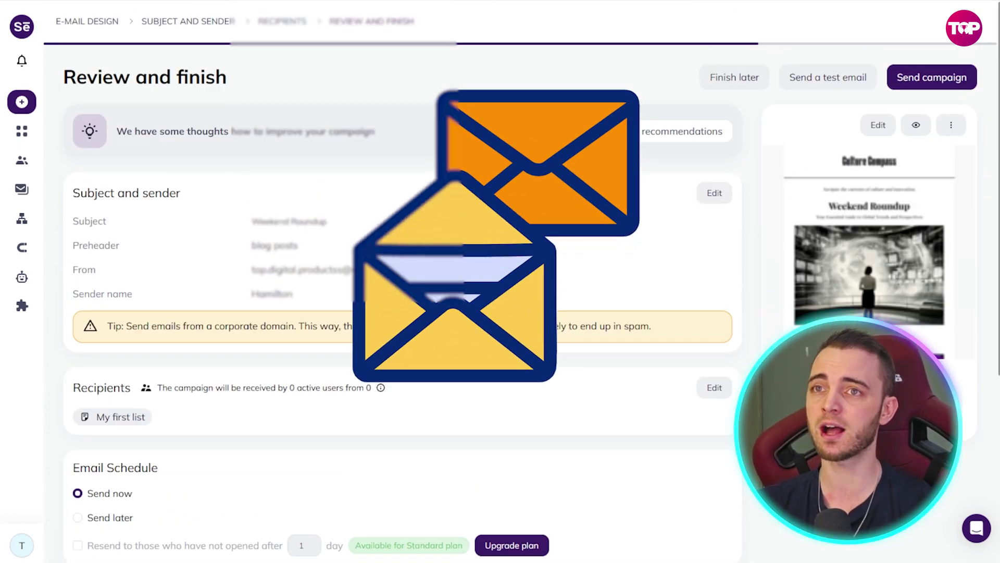
scroll(866, 205, "up", 5)
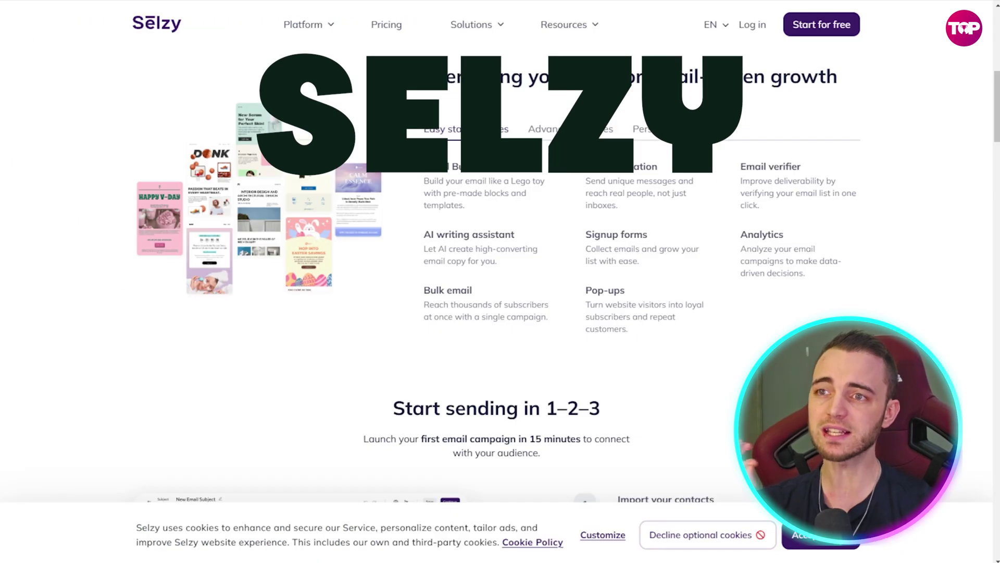
On Selzy's public website, look over the feature overview and the "Start sending in 1–2–3" section
scroll(659, 346, "down", 5)
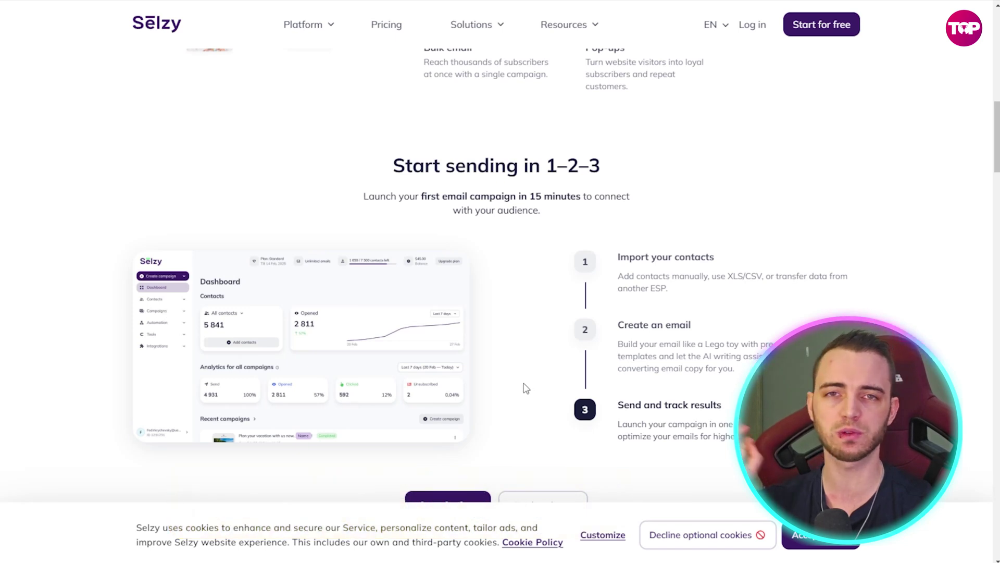
scroll(524, 387, "down", 1)
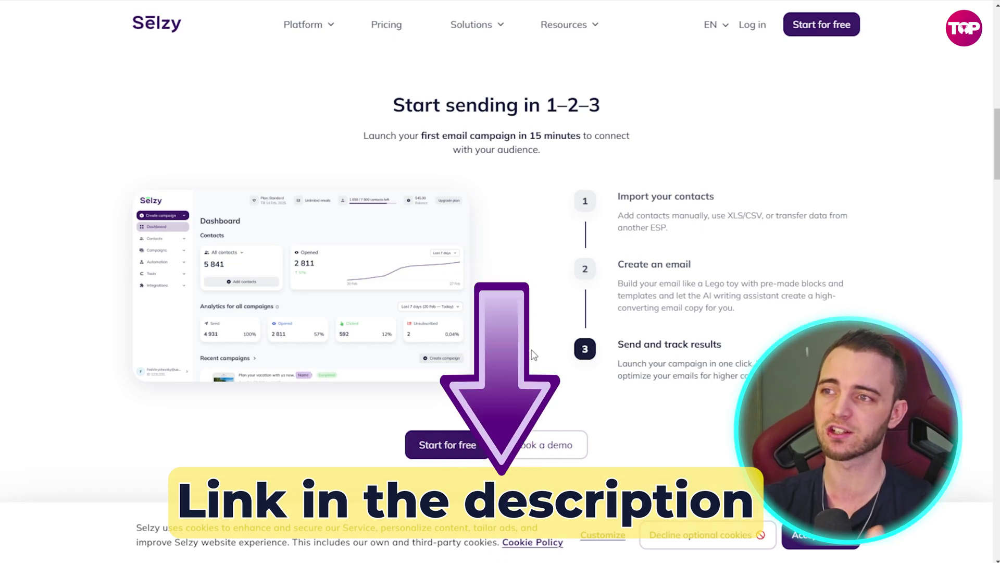
scroll(531, 392, "down", 1)
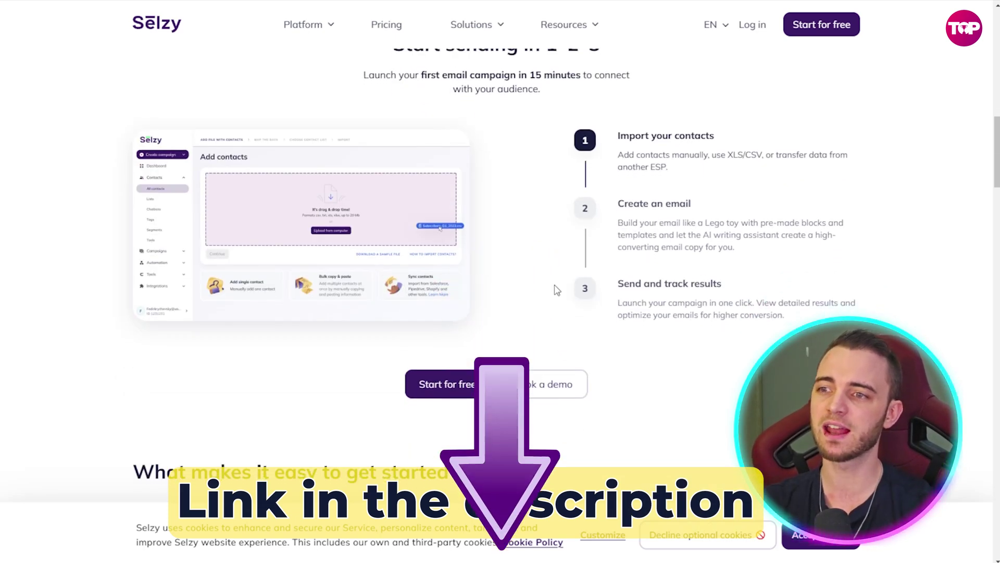
Open Selzy's pricing page and examine the yearly Free, Lite, Standard and Enterprise plans
left_click(384, 26)
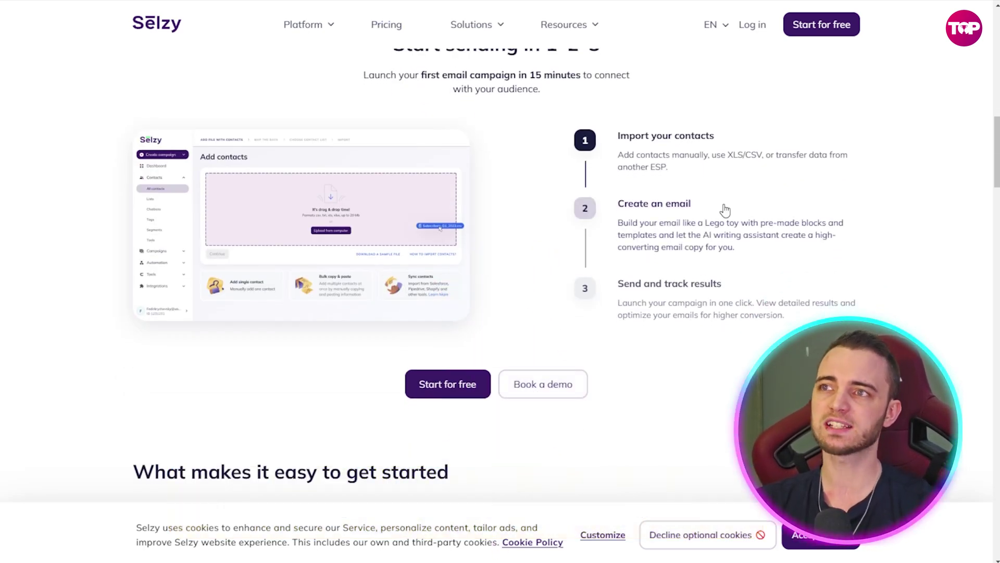
scroll(875, 273, "down", 2)
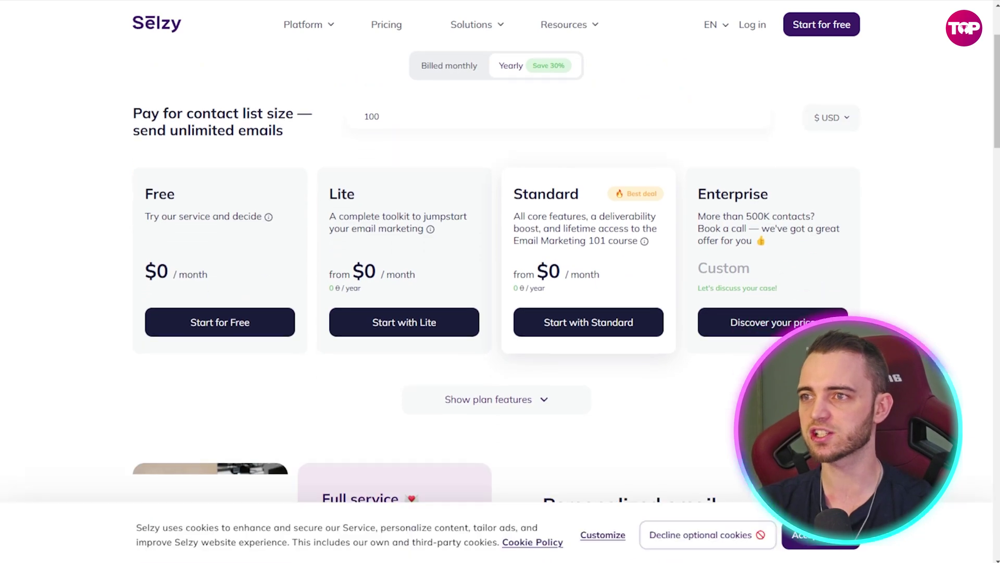